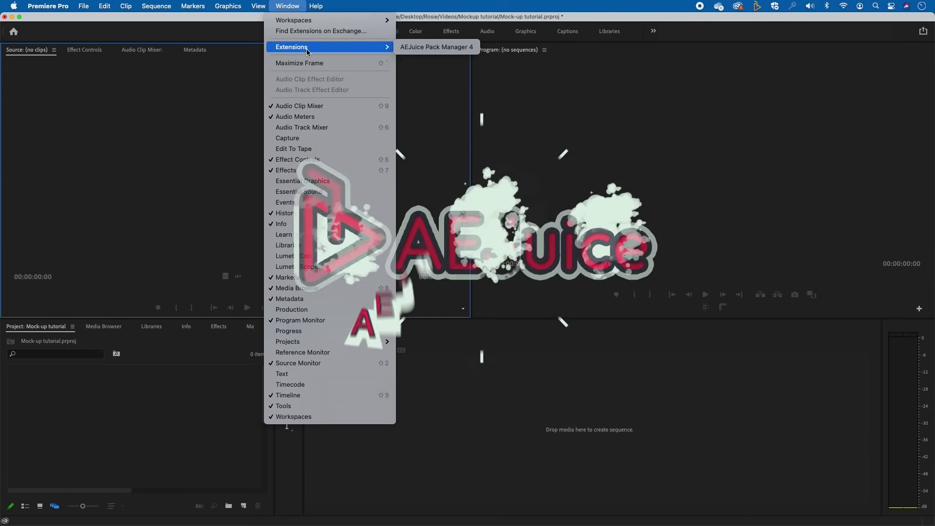
Launch the AEJuice Pack Manager 4 extension from the Window > Extensions menu
left_click(293, 7)
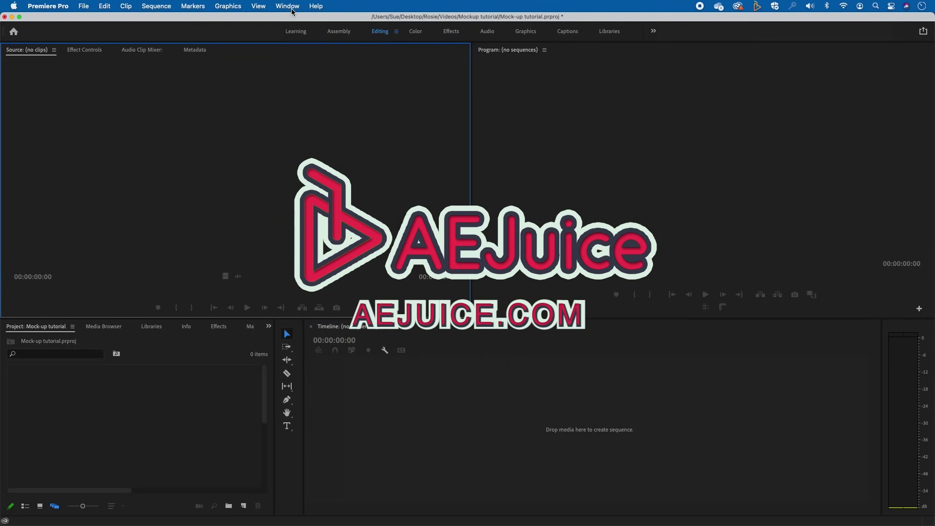
left_click(292, 8)
mouse_move(305, 47)
left_click(420, 48)
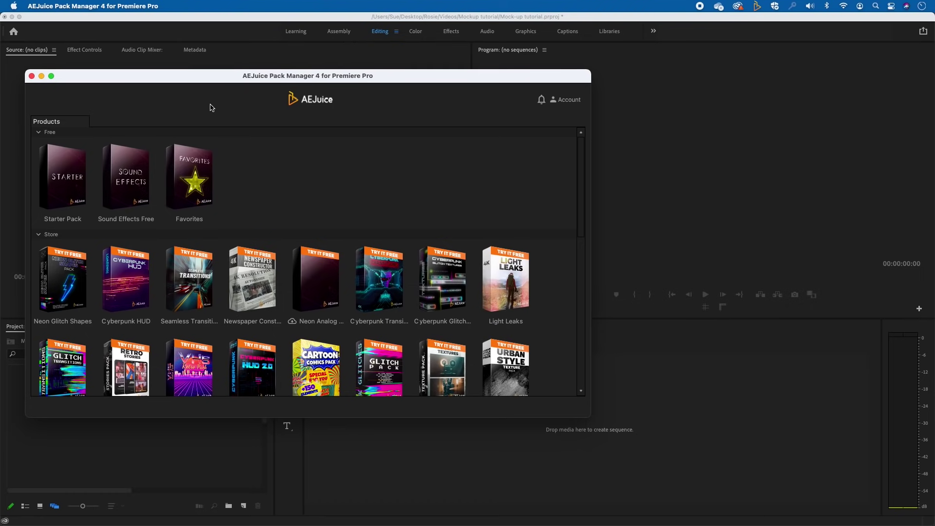
Open the Cartoon Comics Pack, browse its Stories animations, then switch to aejuice.com in Chrome
left_click(320, 338)
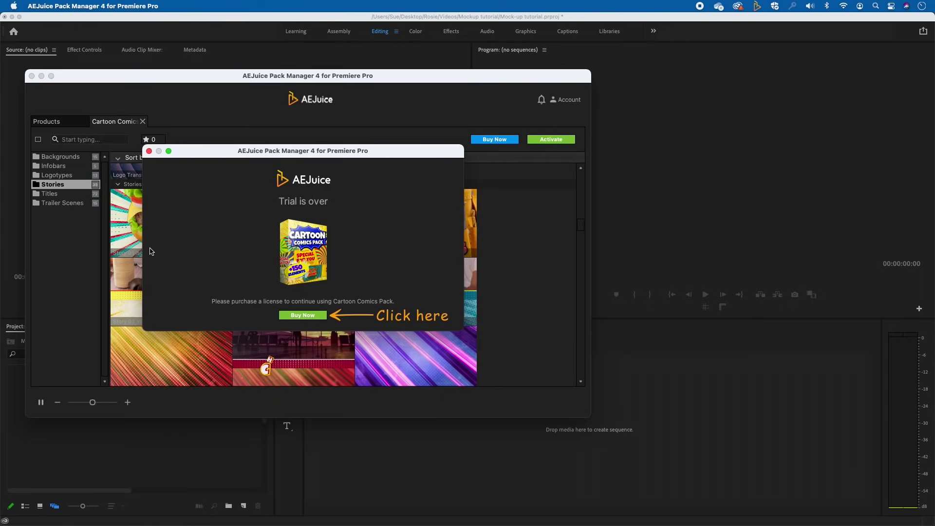
key("Escape")
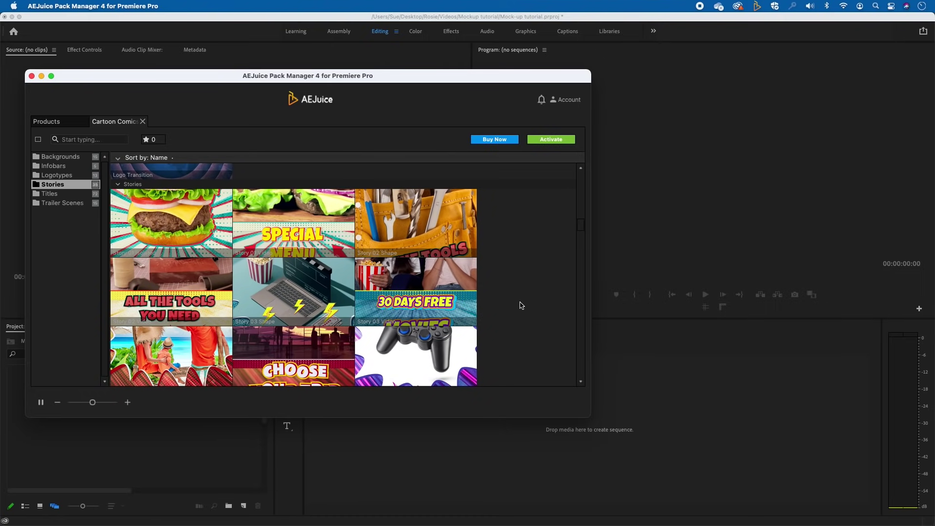
scroll(521, 306, "down", 5)
scroll(521, 305, "down", 5)
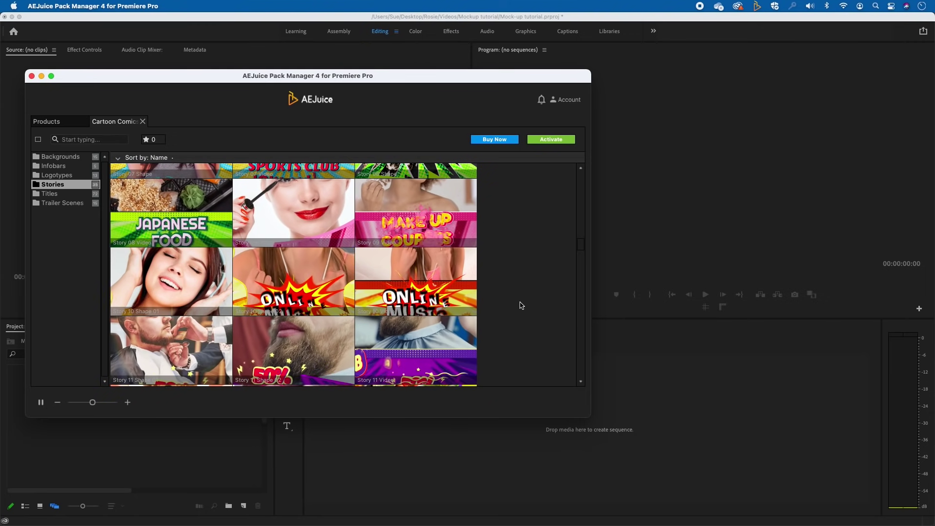
key("super+Tab")
key("super+Tab")
key("super+Tab")
key("super+Tab")
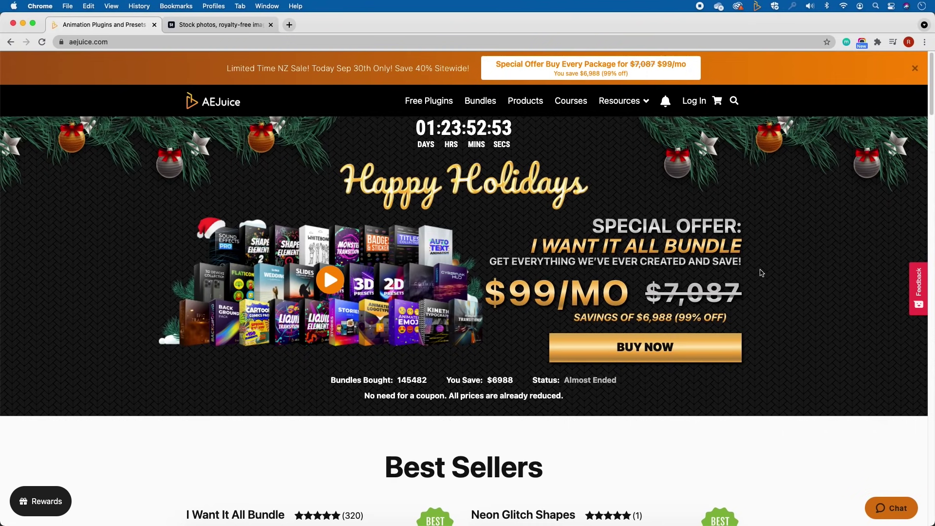
Scroll the aejuice.com home page down to Best Sellers and back, then return to Premiere Pro
scroll(689, 331, "down", 4)
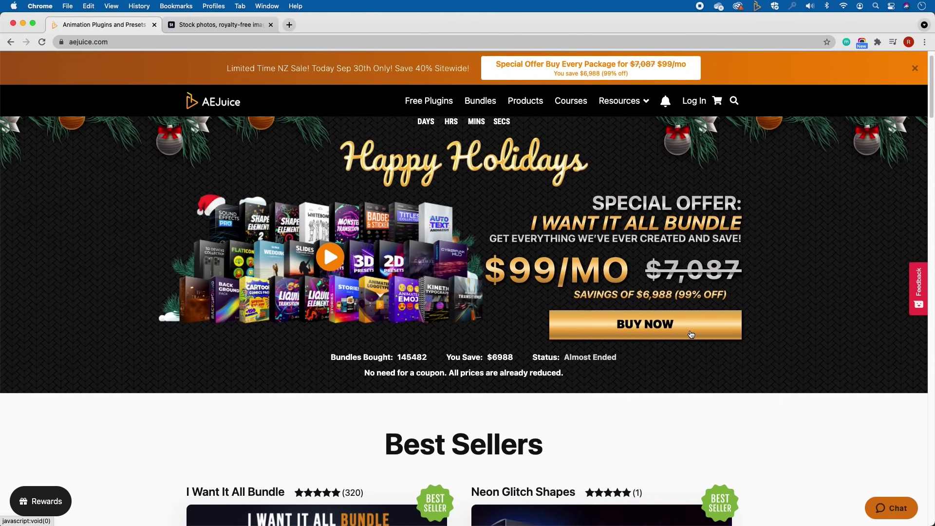
scroll(693, 333, "down", 5)
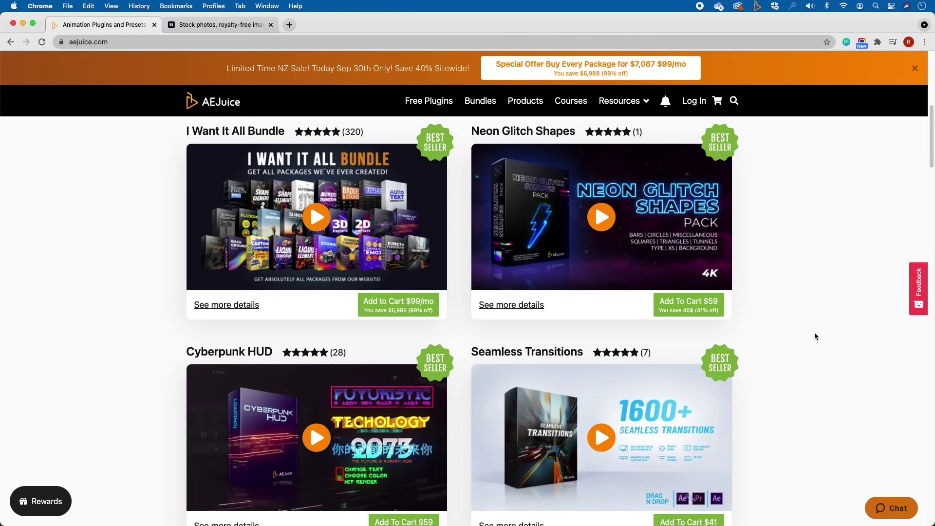
scroll(814, 335, "up", 9)
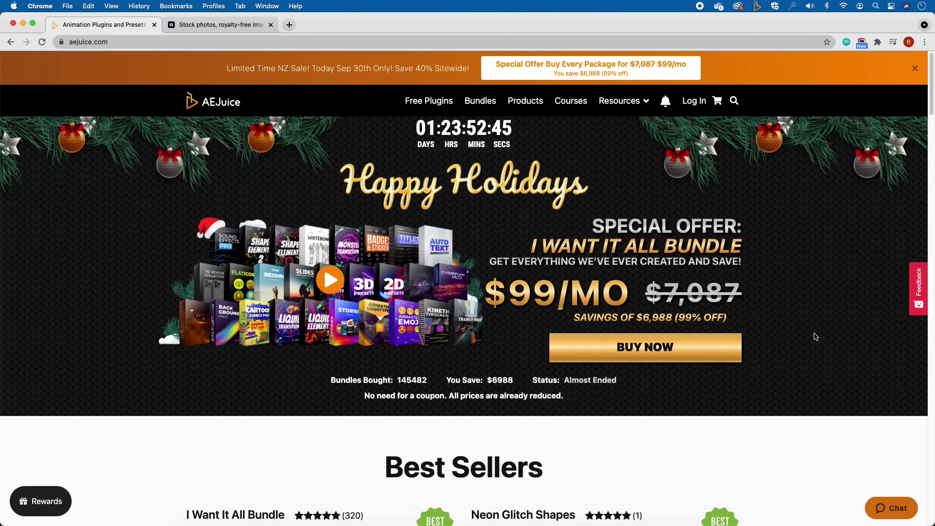
key("super+Tab")
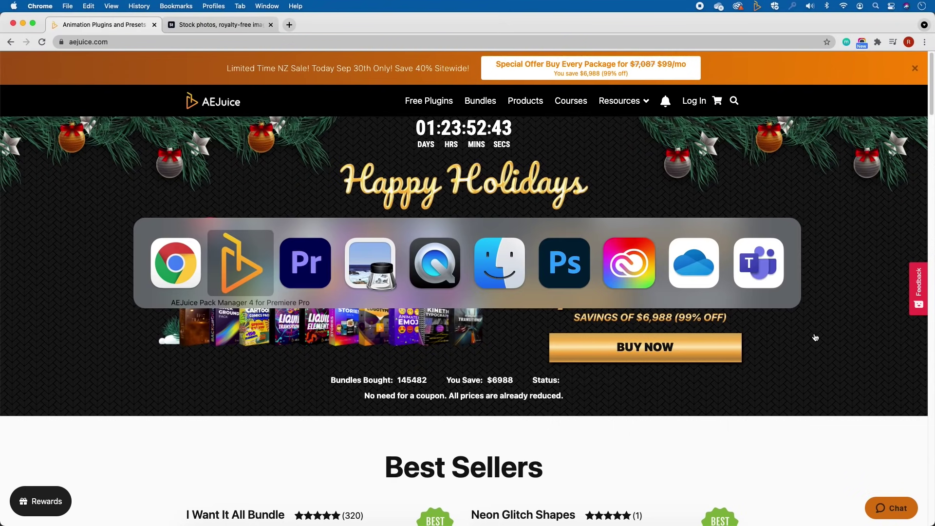
key("super+Tab")
key("super+Tab")
key("super+Tab")
key("super+Tab")
key("super+Tab")
key("super+Tab")
key("super+Tab")
key("super+Tab")
key("super+Tab")
key("super+Tab")
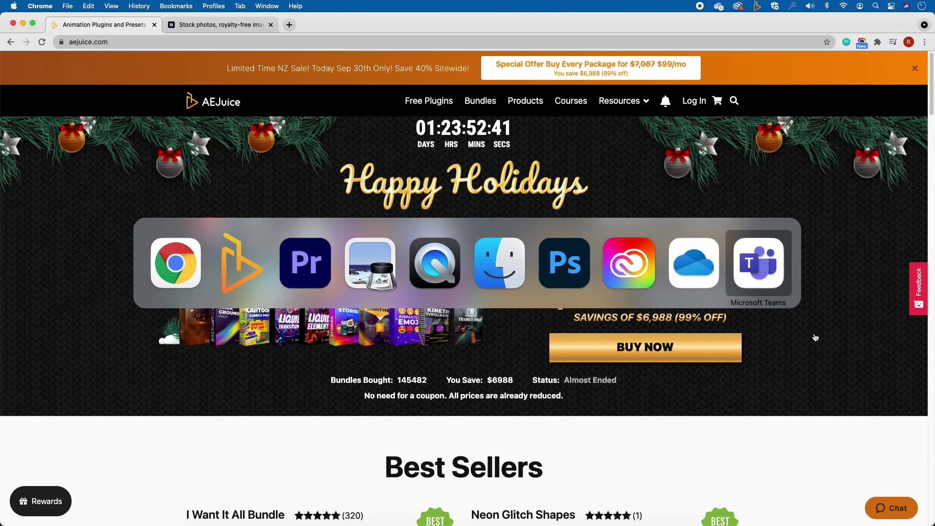
key("shift+super+Tab")
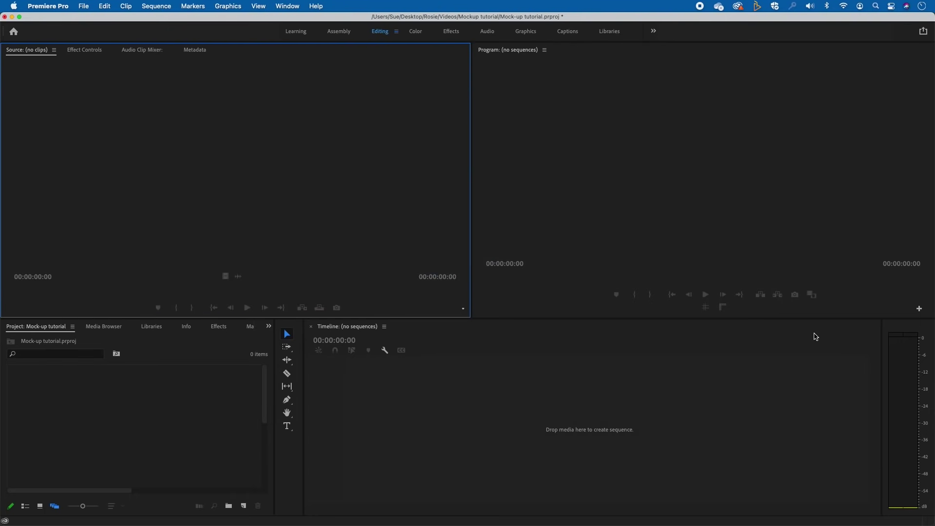
Relaunch AEJuice Pack Manager 4 and close the Cartoon Comics pack view
left_click(298, 7)
mouse_move(311, 49)
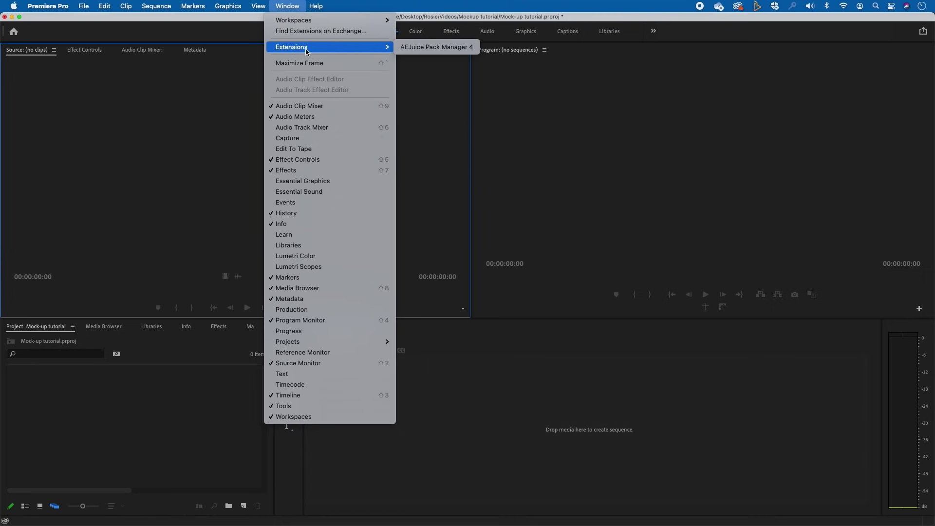
left_click(412, 51)
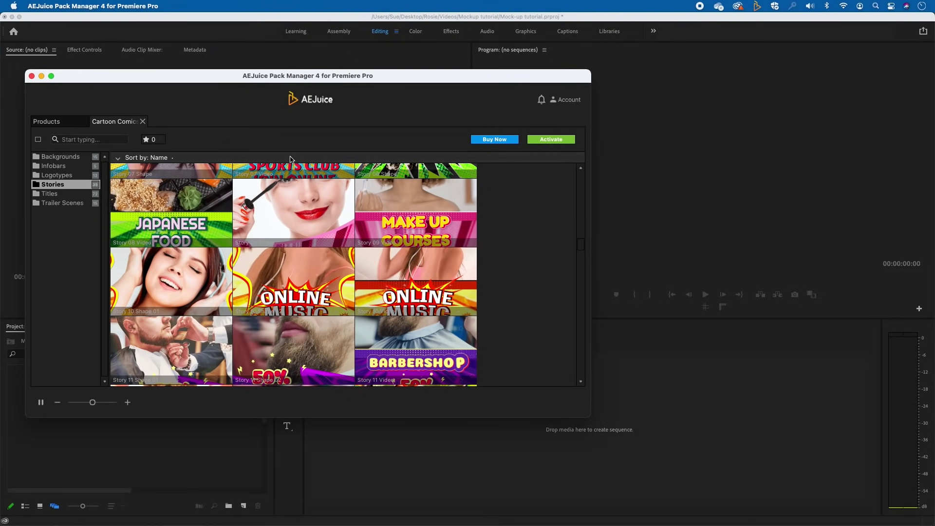
left_click(143, 122)
Open the YouTube Pack and preview its 01 Subscribe Elements animations
scroll(303, 292, "down", 5)
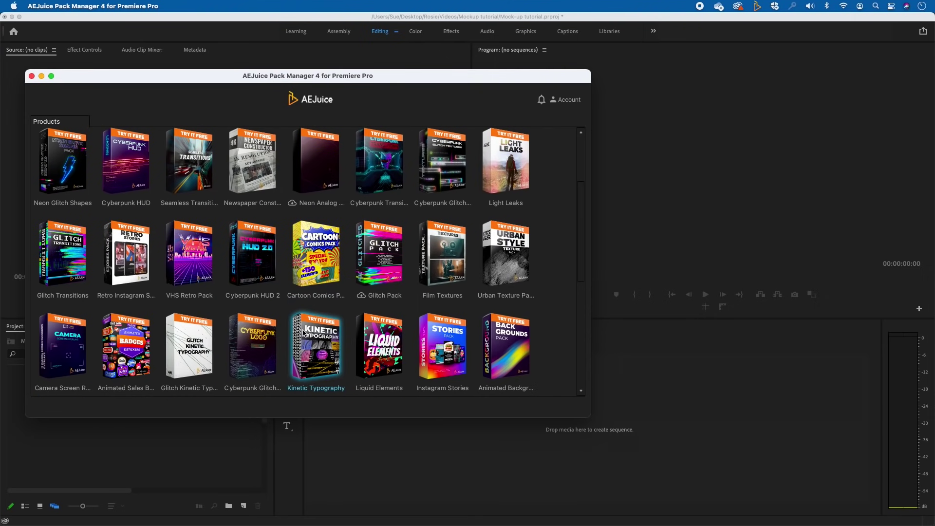
scroll(303, 333, "down", 2)
scroll(312, 332, "up", 5)
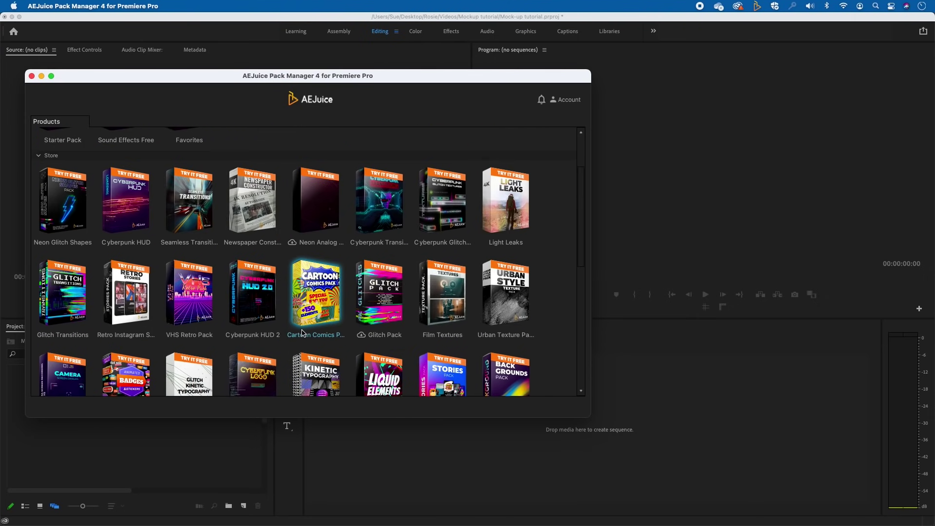
scroll(393, 354, "down", 4)
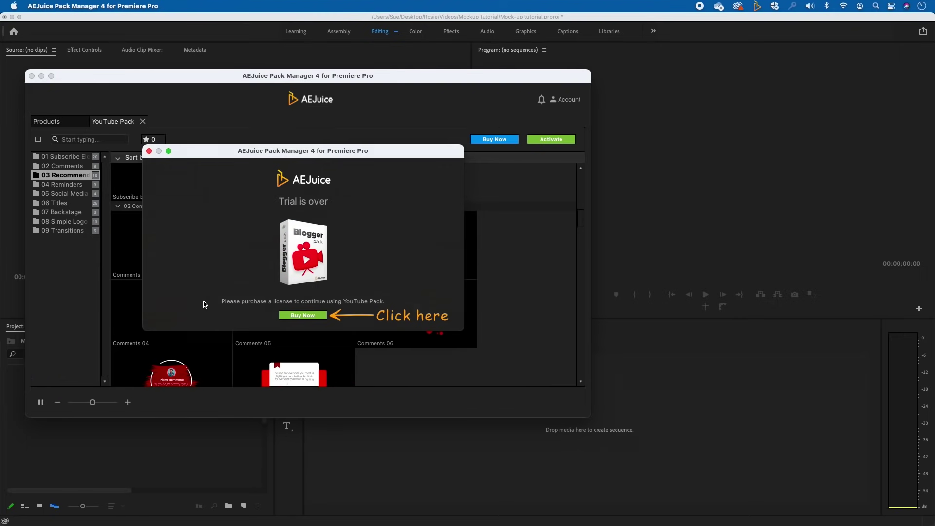
left_click(150, 152)
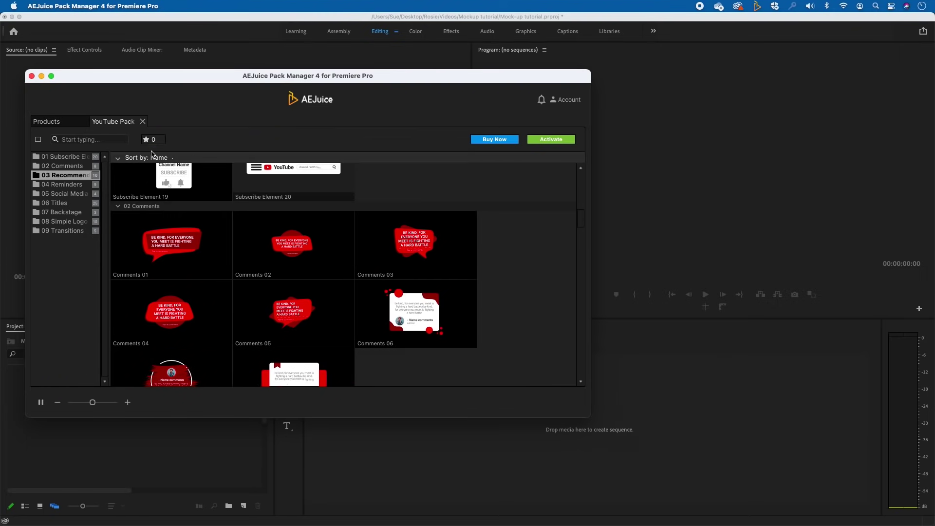
left_click(63, 156)
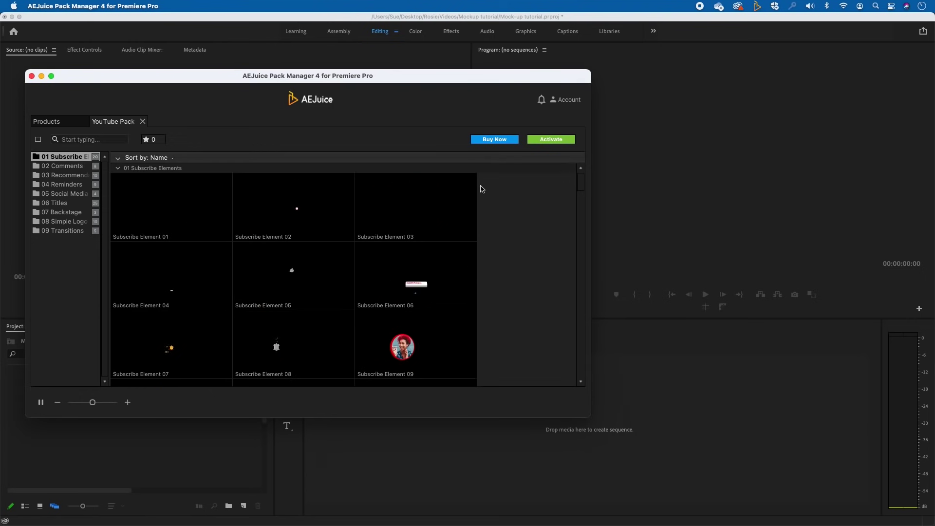
scroll(377, 297, "down", 10)
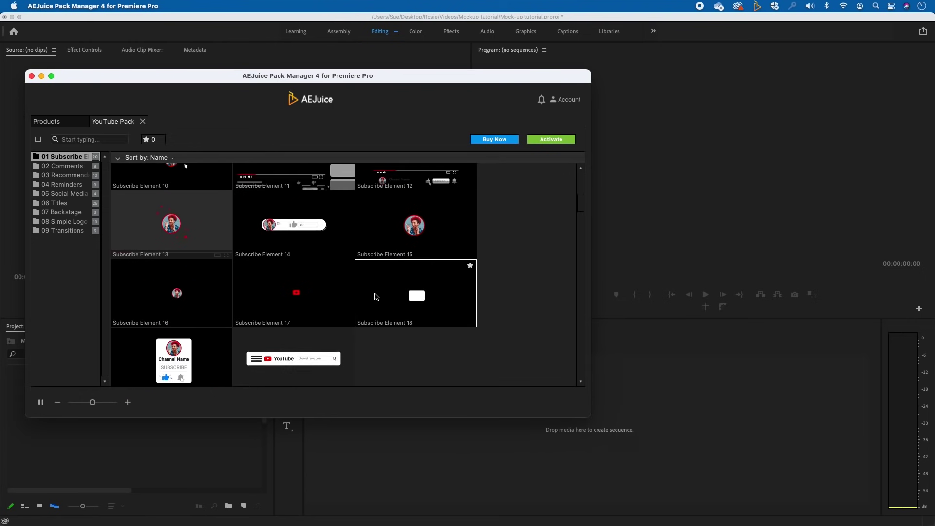
scroll(255, 313, "up", 10)
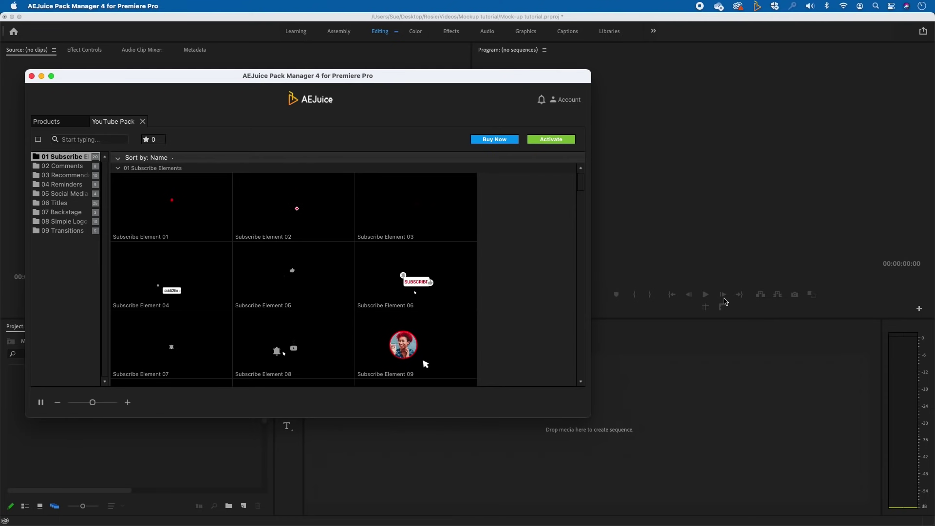
Switch to Chrome and bring up the Adobe Stock tab
key("super+Tab")
key("super+Tab")
key("super+Tab")
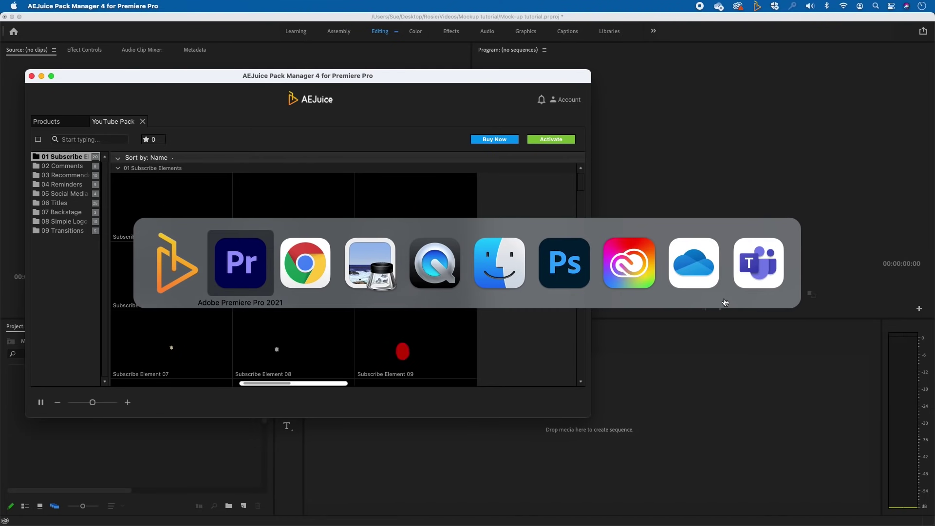
key("super+Tab")
key("super+Tab")
key("super+Tab")
key("super+Tab")
key("super+Tab")
key("super+Tab")
key("super+Tab")
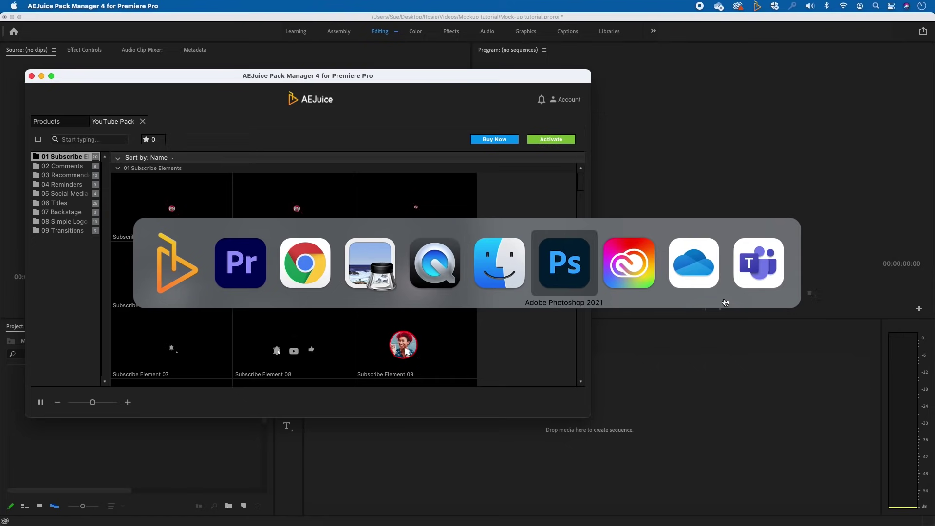
key("super+Tab")
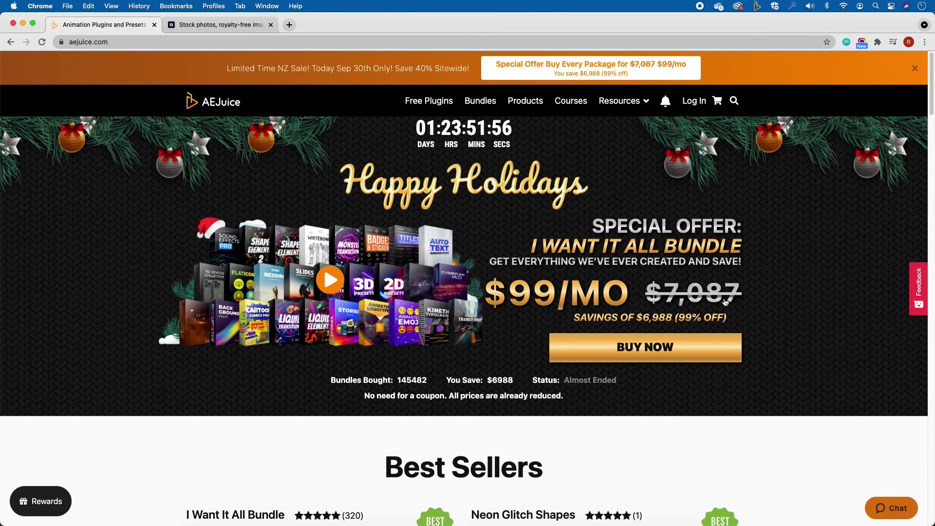
left_click(183, 24)
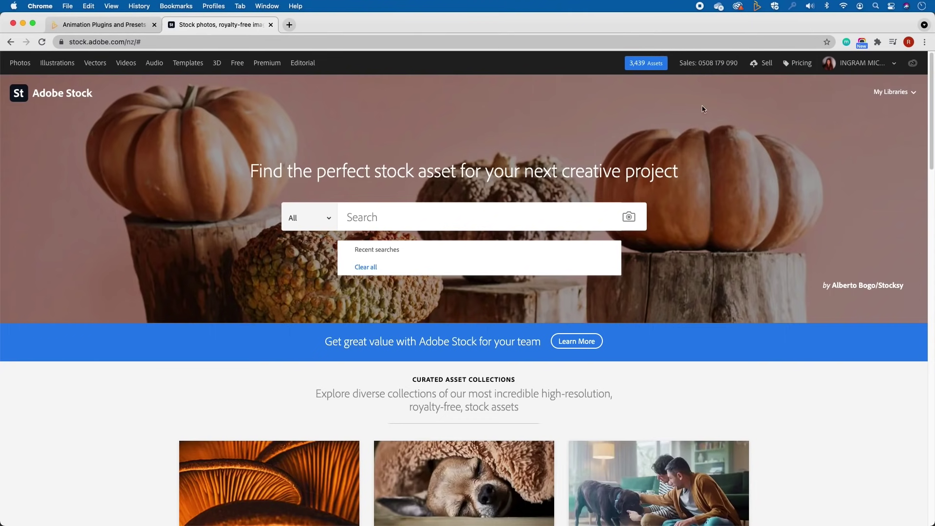
Set the category to Templates and search for 'mock-up'
left_click(307, 218)
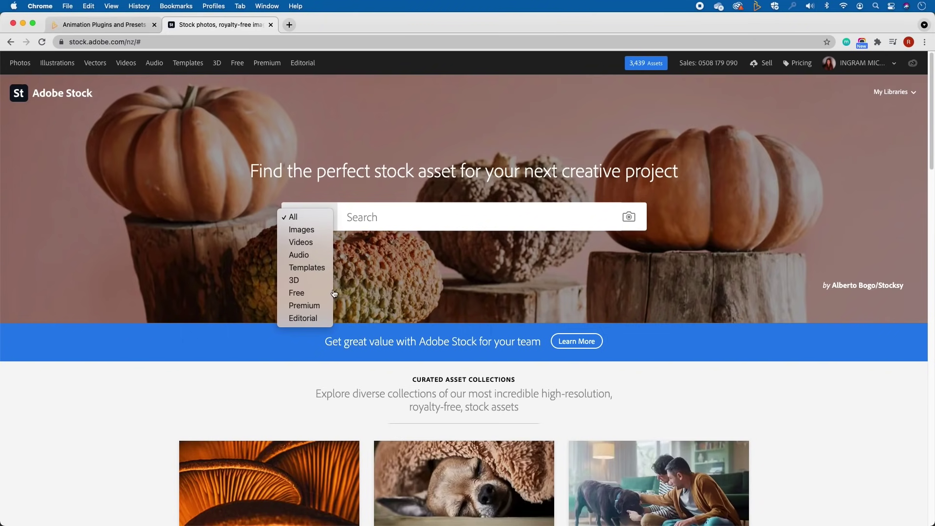
left_click(307, 268)
type("mock")
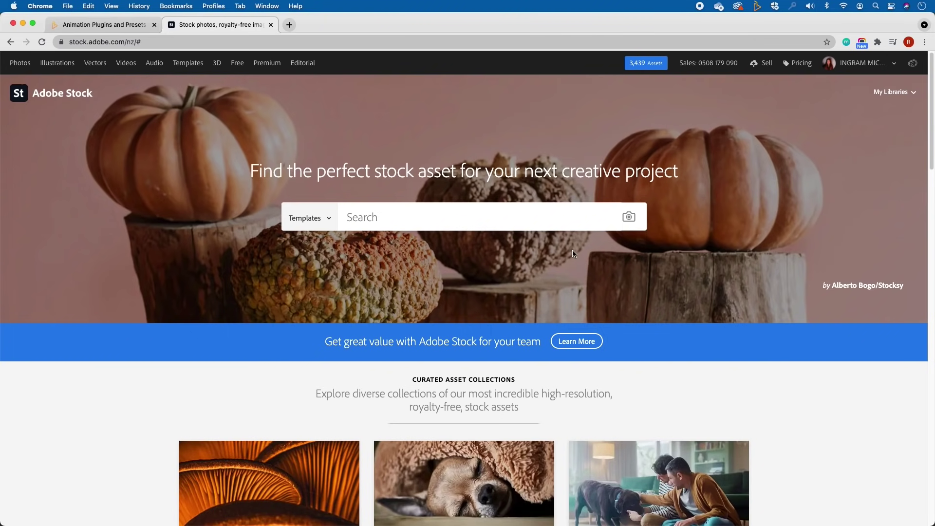
type("-up")
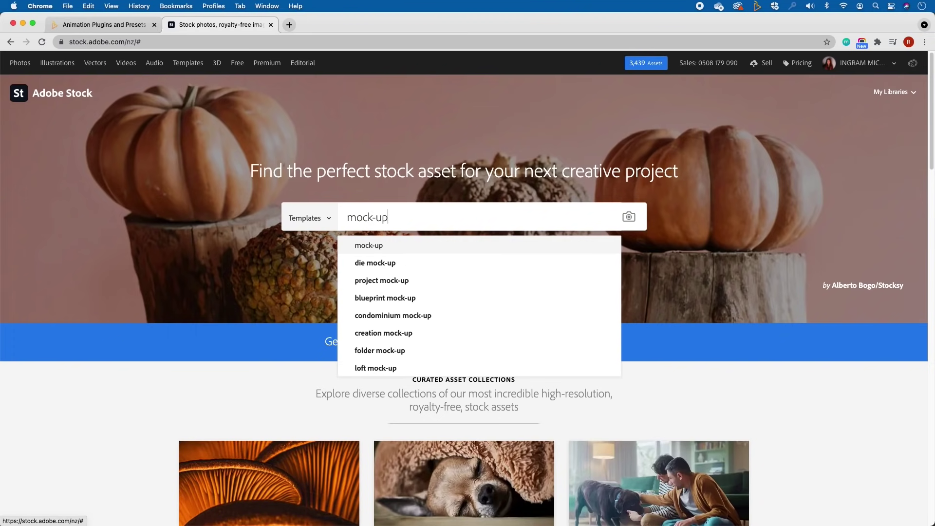
key("Return")
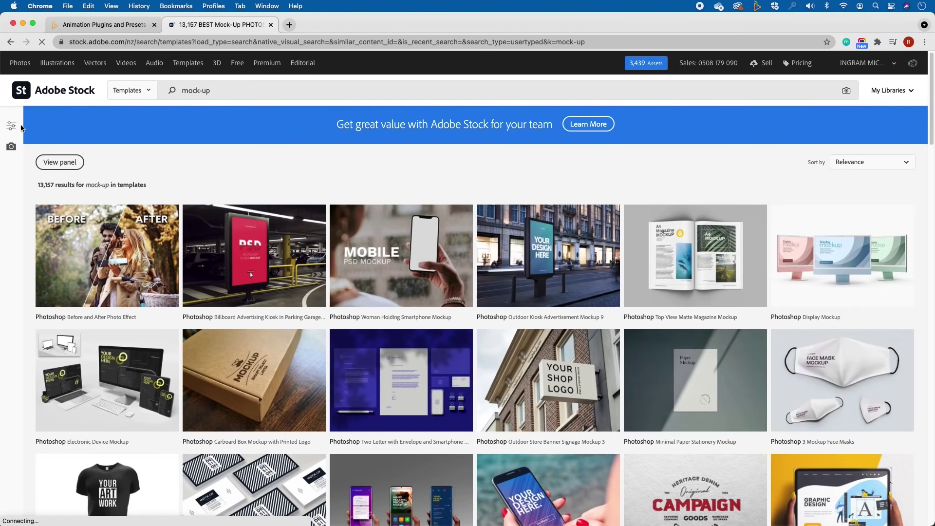
Filter the mock-up templates to Photoshop only (12,897 results) and scroll through them
left_click(20, 129)
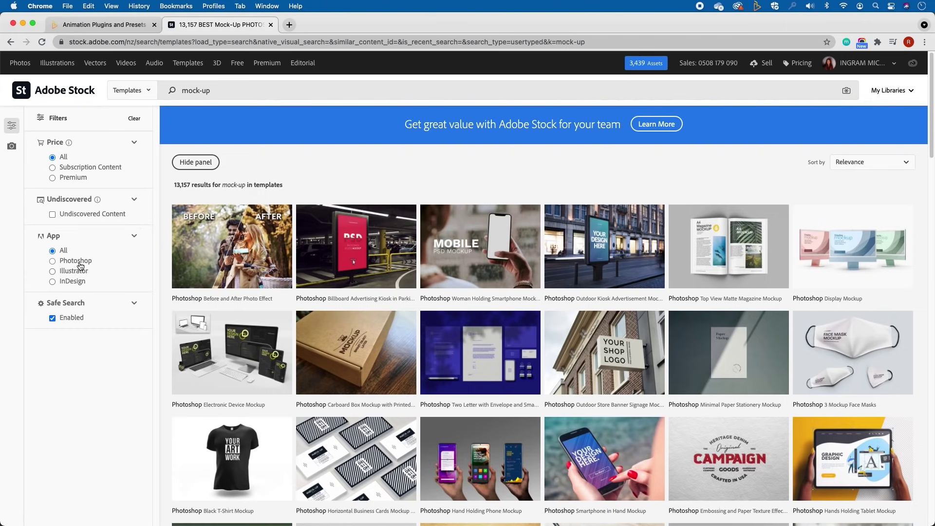
left_click(81, 266)
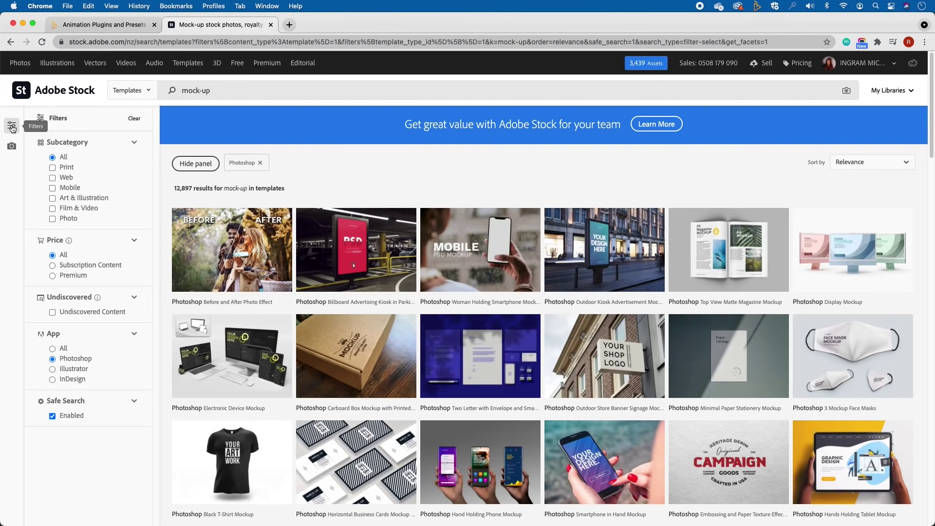
left_click(12, 130)
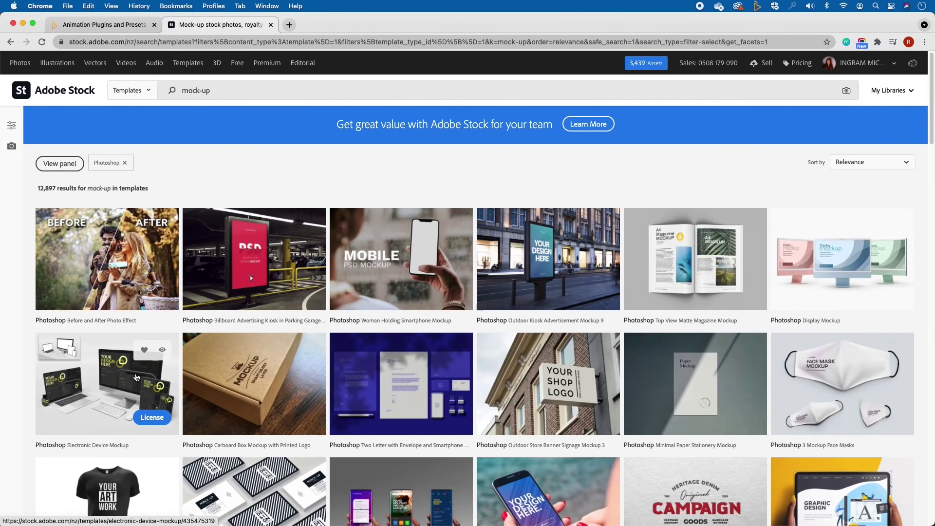
scroll(250, 380, "down", 1)
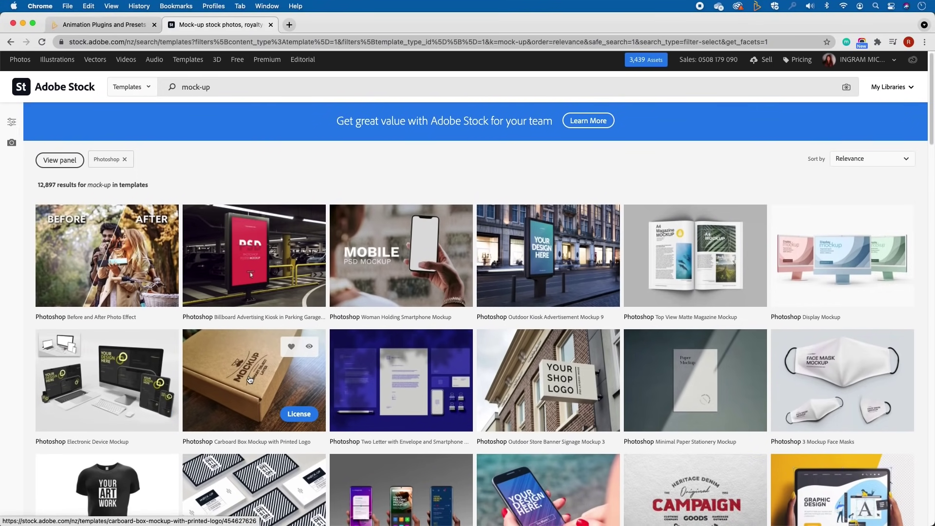
scroll(250, 380, "down", 2)
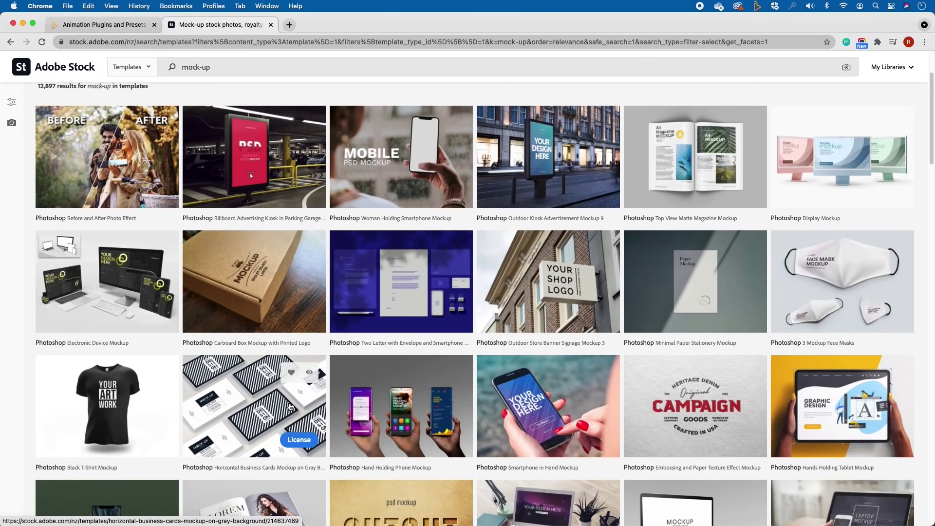
scroll(122, 428, "down", 4)
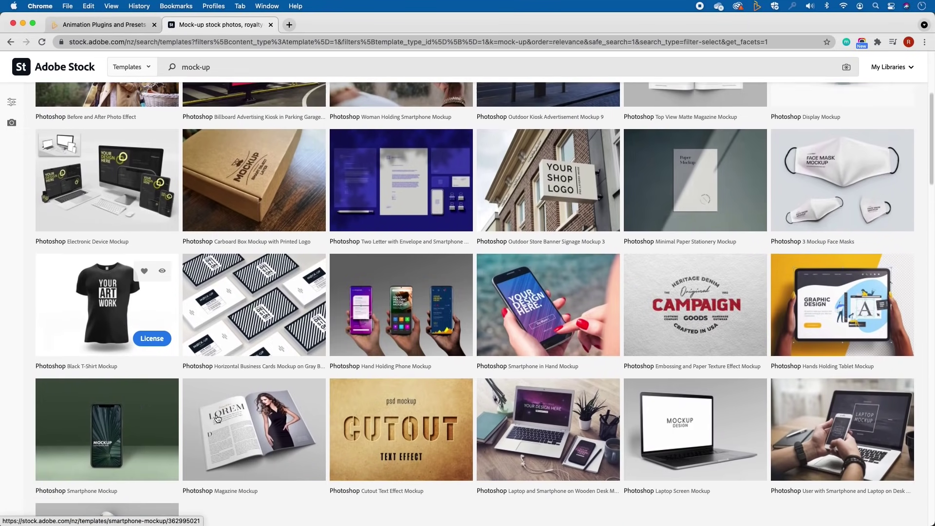
scroll(488, 362, "down", 3)
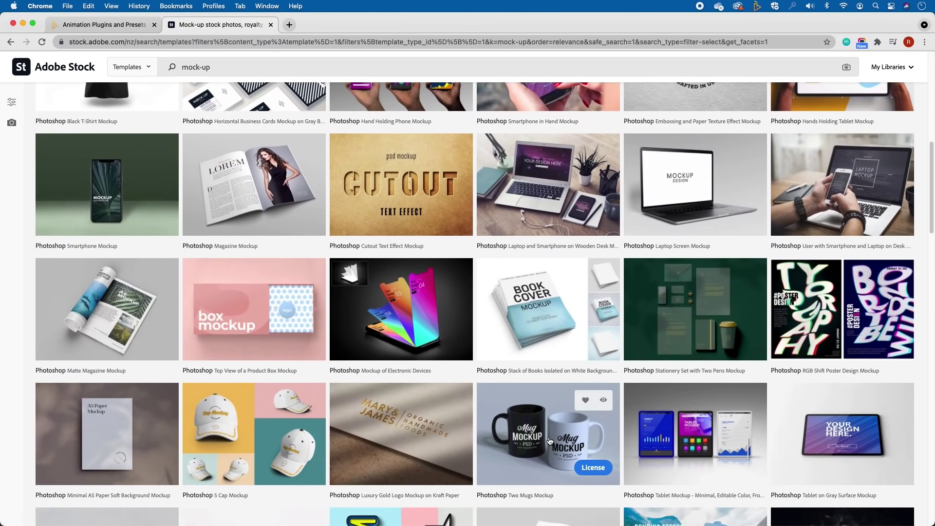
scroll(549, 441, "down", 5)
scroll(549, 441, "down", 6)
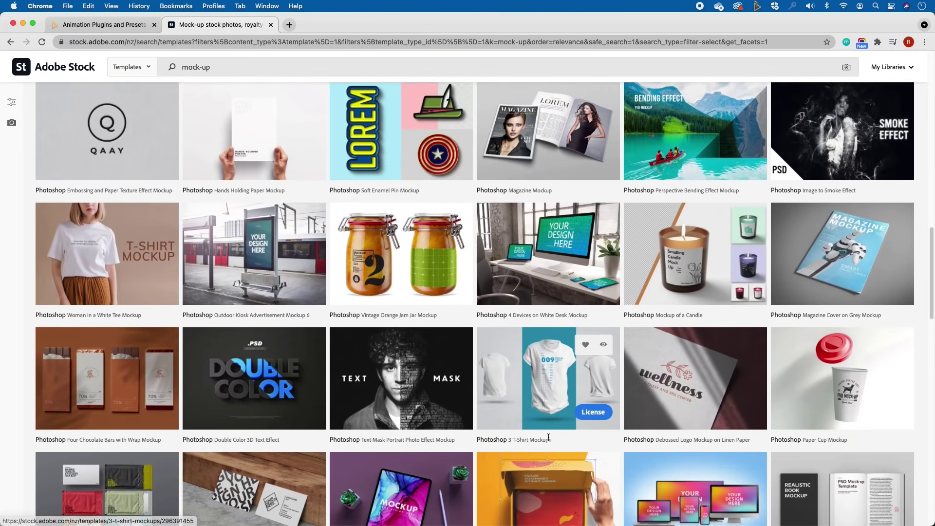
scroll(549, 441, "down", 3)
scroll(549, 441, "down", 3)
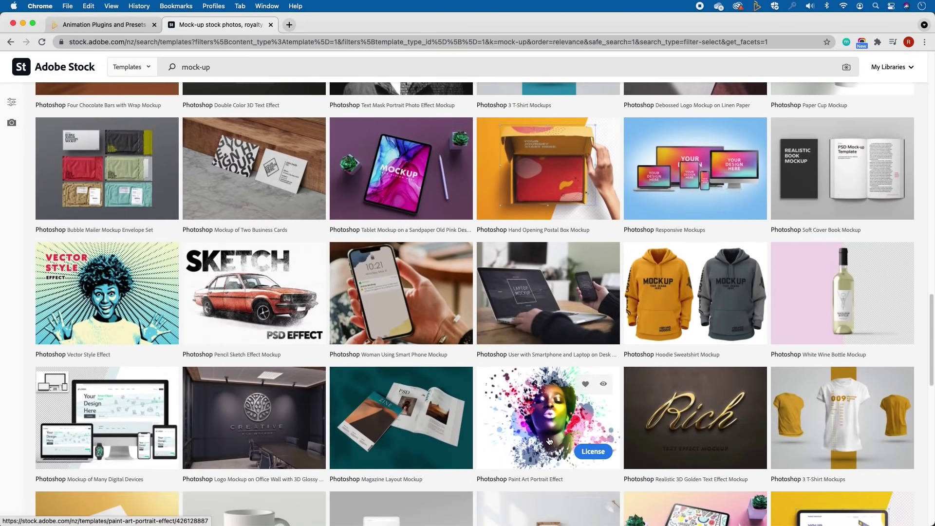
scroll(549, 441, "down", 13)
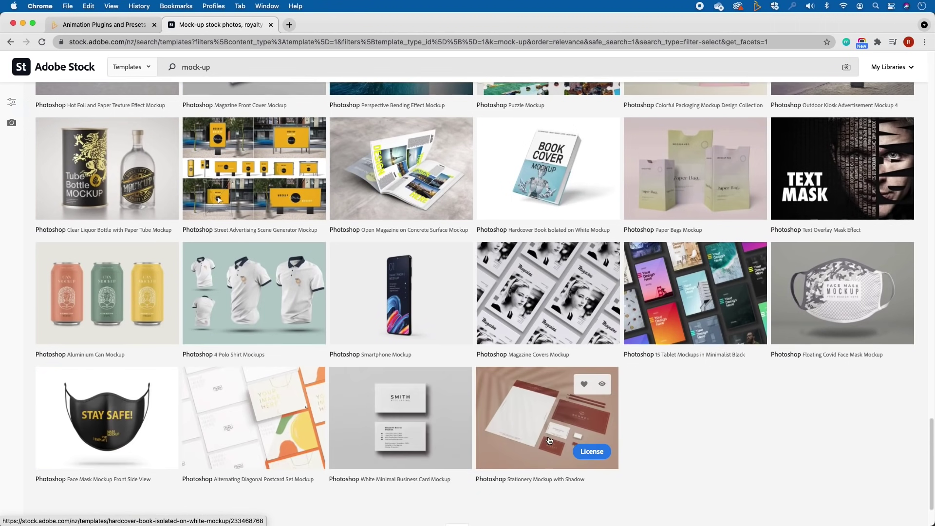
scroll(549, 441, "down", 2)
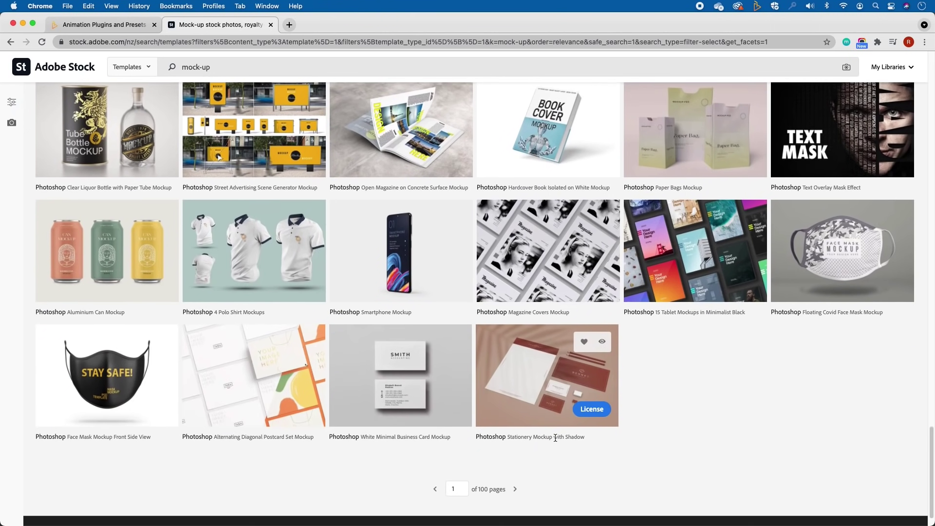
scroll(559, 491, "down", 1)
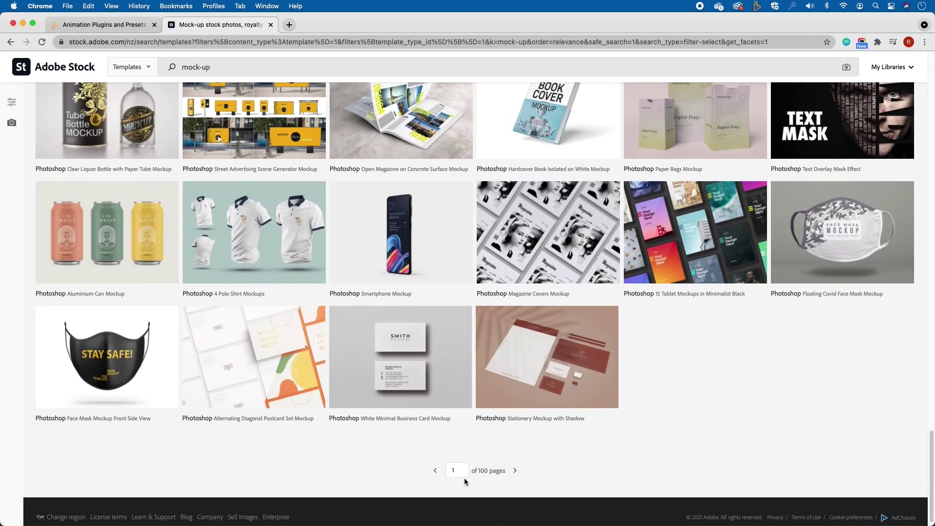
scroll(535, 480, "up", 20)
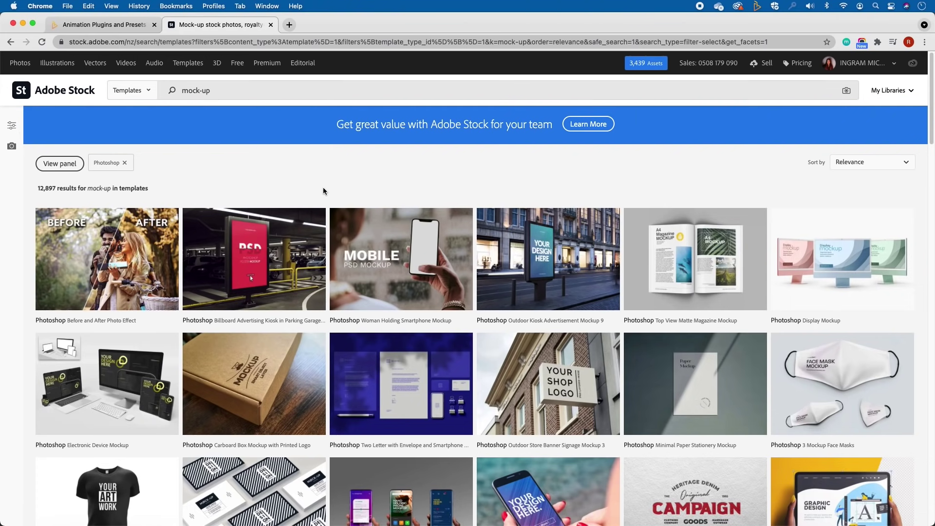
Browse the results to the Top View of a Product Box Mockup template, then switch to Photoshop
mouse_move(581, 251)
scroll(380, 253, "down", 5)
scroll(347, 241, "down", 3)
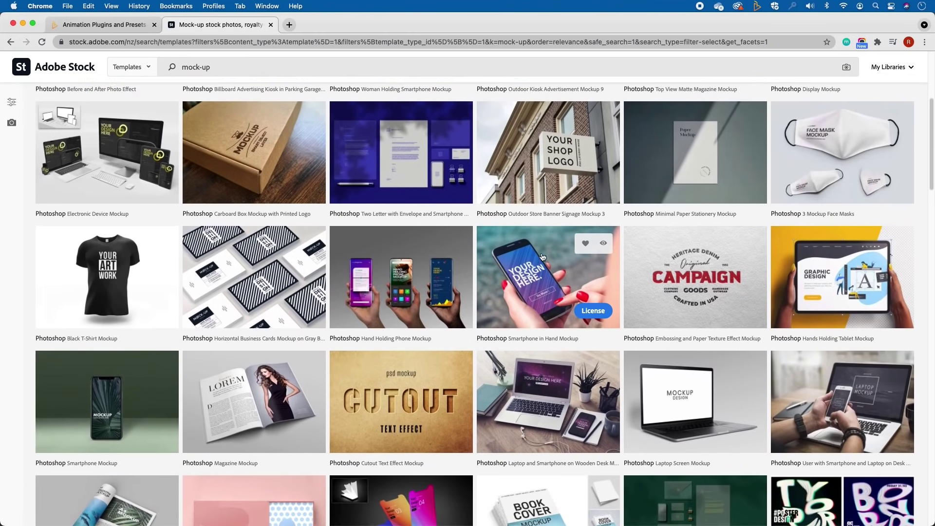
mouse_move(539, 254)
scroll(471, 323, "down", 7)
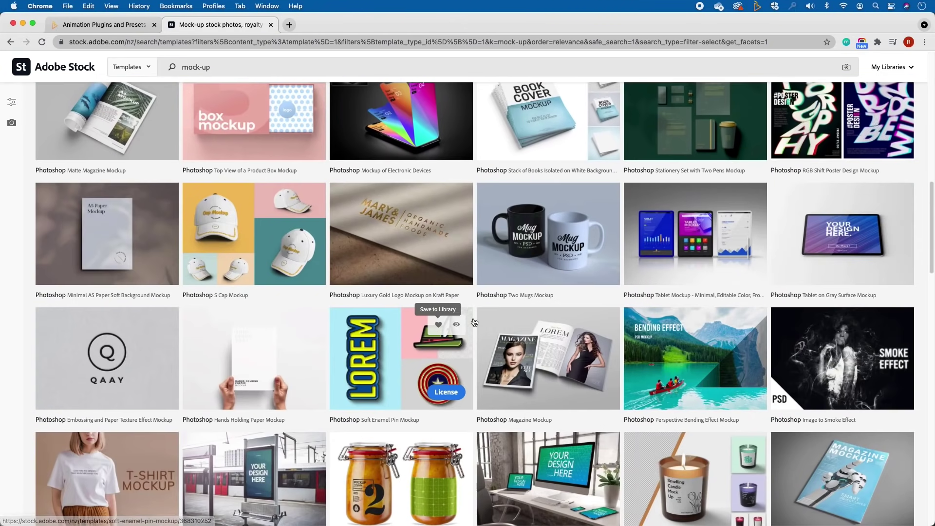
scroll(480, 317, "up", 2)
mouse_move(222, 204)
scroll(514, 298, "down", 3)
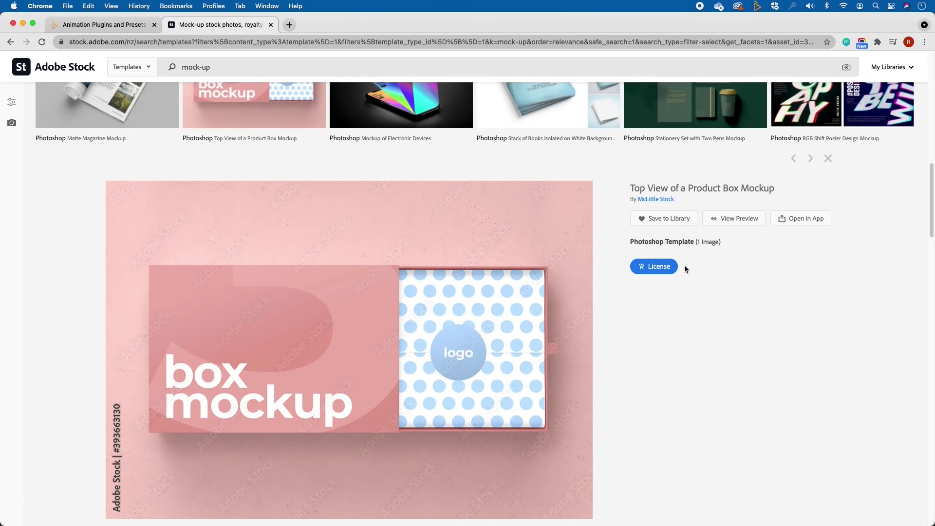
key("super+Tab")
key("super+Tab")
key("super+Tab")
key("super+Tab")
key("super+Tab")
key("super+Tab")
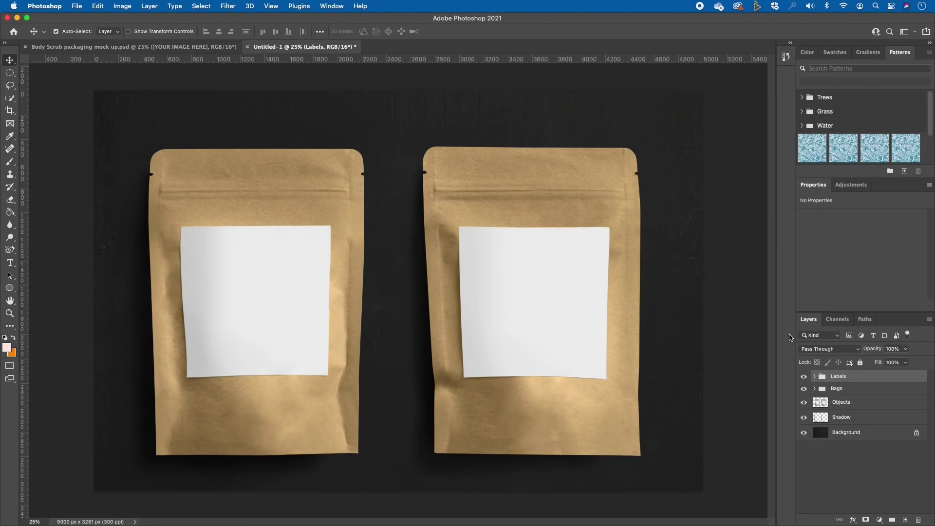
left_click(191, 48)
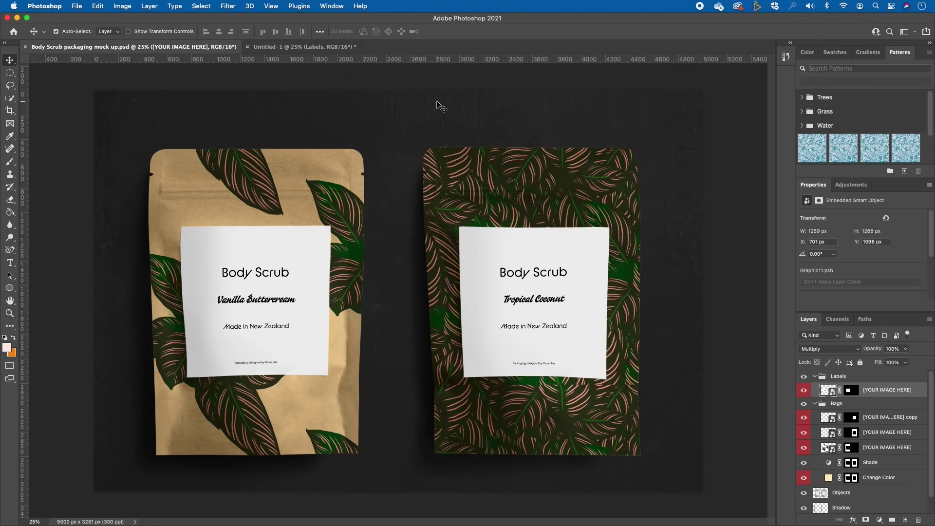
Close the Body Scrub example and test hiding and showing the Labels and Bags groups
mouse_move(611, 505)
left_click(25, 47)
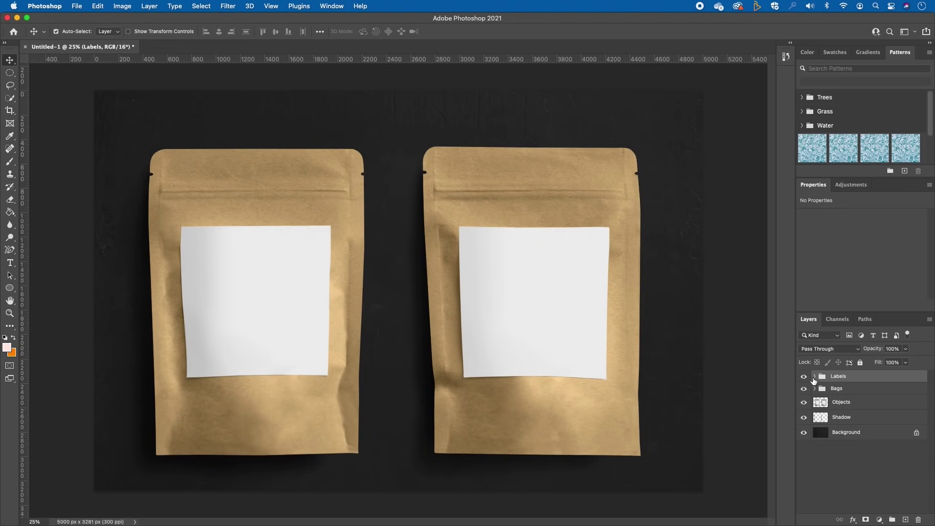
left_click(804, 376)
left_click(804, 378)
left_click(804, 390)
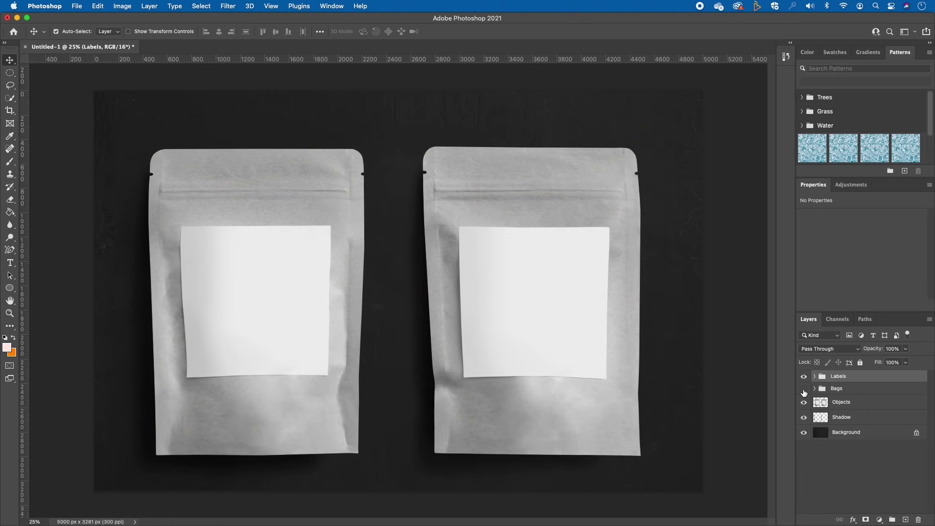
left_click(804, 389)
left_click(804, 390)
left_click(804, 390)
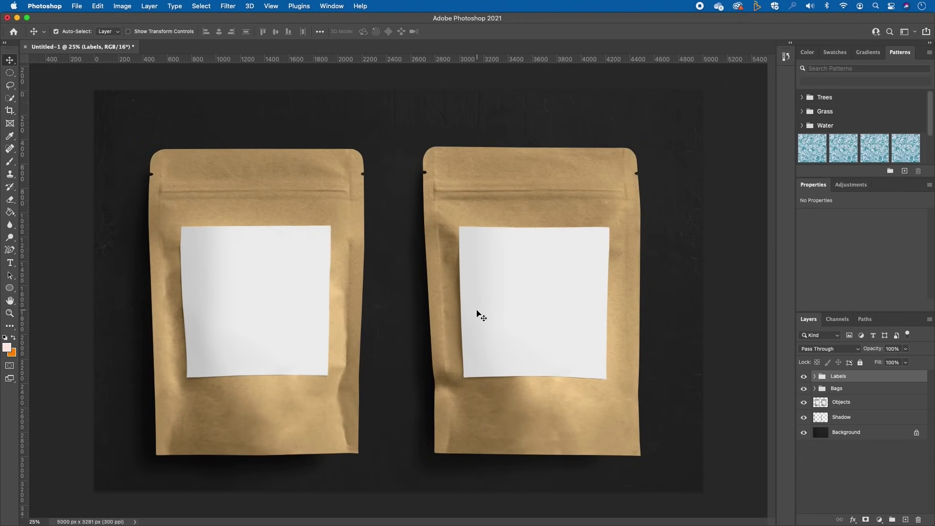
Expand the Bags group and select the second [YOUR IMAGE HERE] smart object layer
left_click(815, 389)
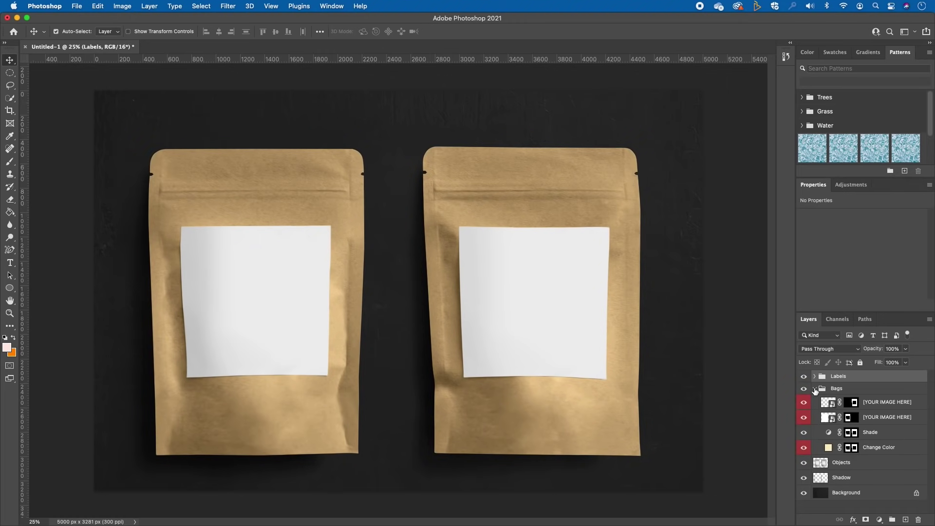
left_click(804, 415)
left_click(826, 420)
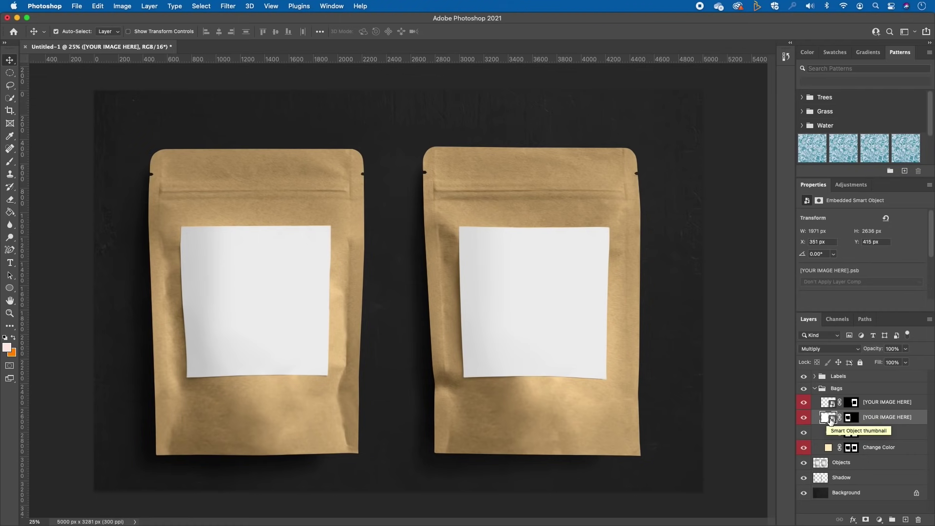
Fill the [YOUR IMAGE HERE] smart object with Rosie's Patterns' third leaf pattern and save it
double_click(830, 420)
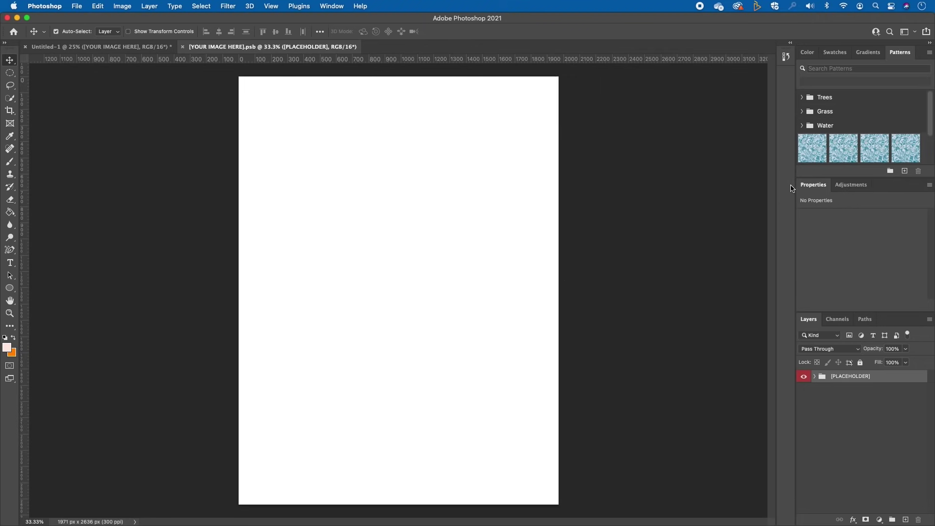
scroll(814, 128, "down", 3)
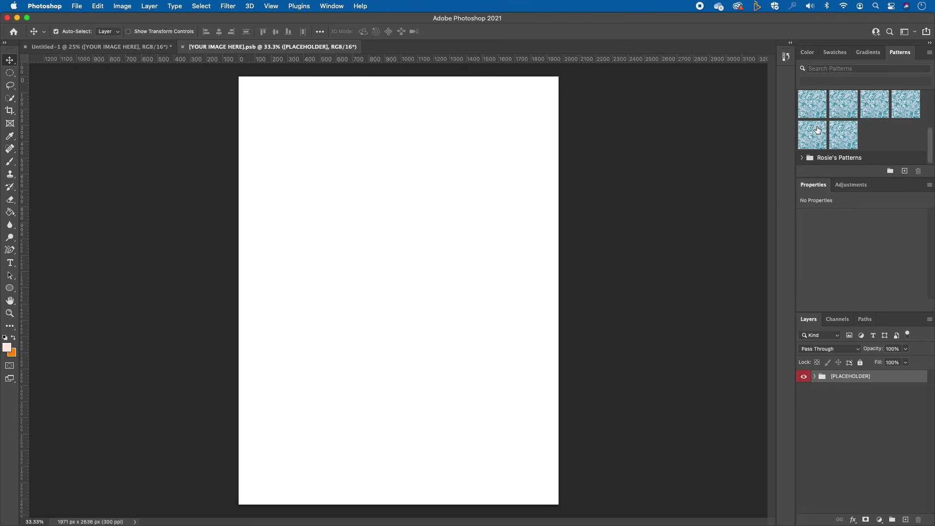
left_click(802, 158)
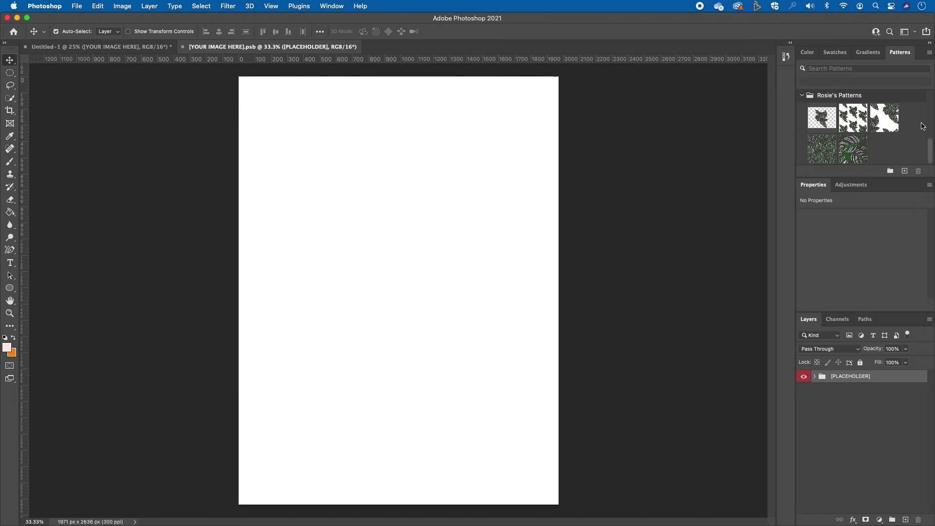
left_click(886, 123)
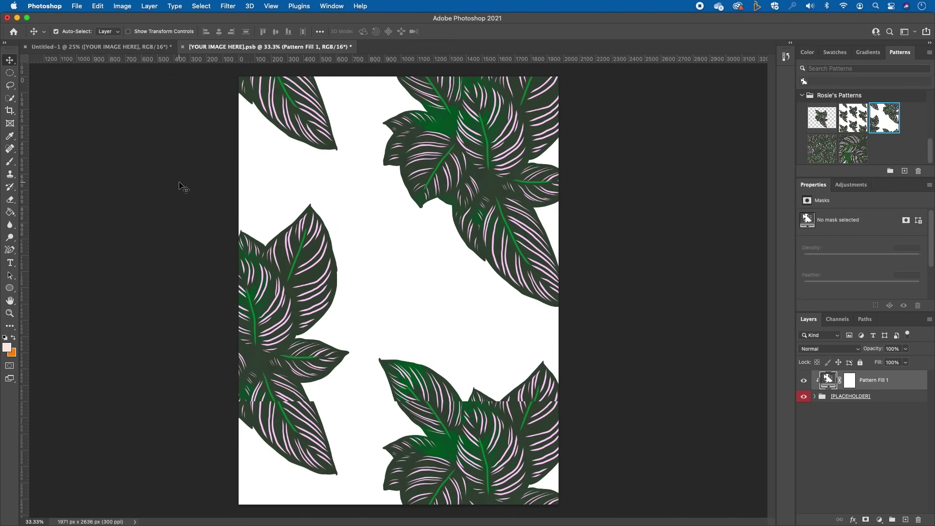
key("super+s")
Fill the right pouch's [YOUR IMAGE HERE] smart object with the dense bottom-left leaf pattern and save it back to Untitled-1
left_click(181, 48)
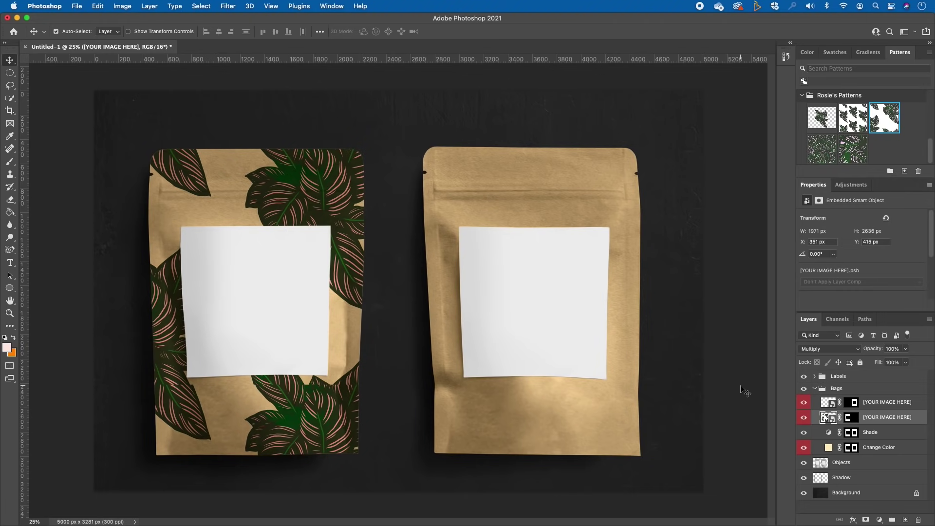
double_click(832, 417)
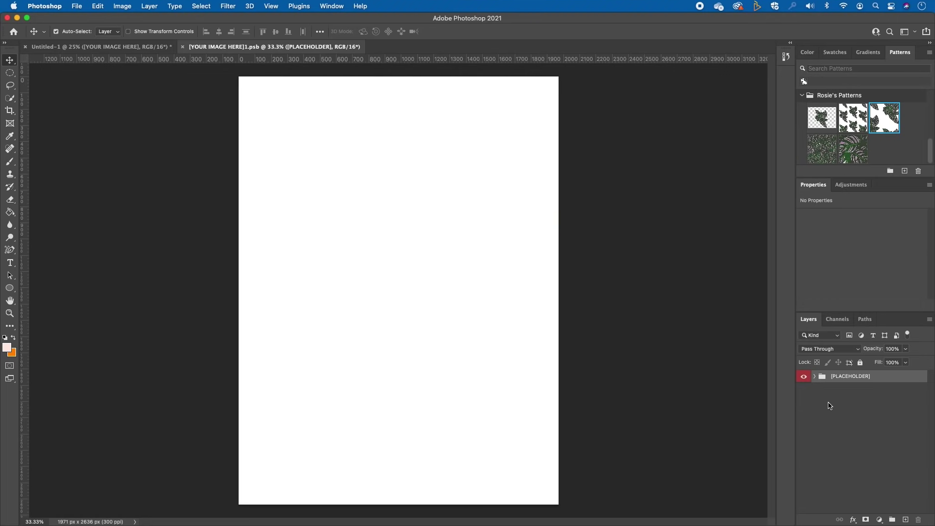
left_click(822, 149)
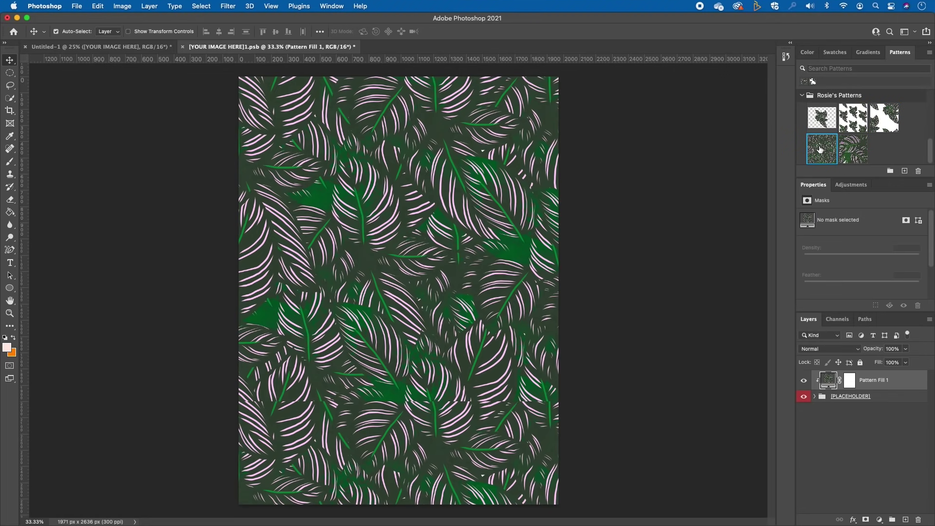
key("super+s")
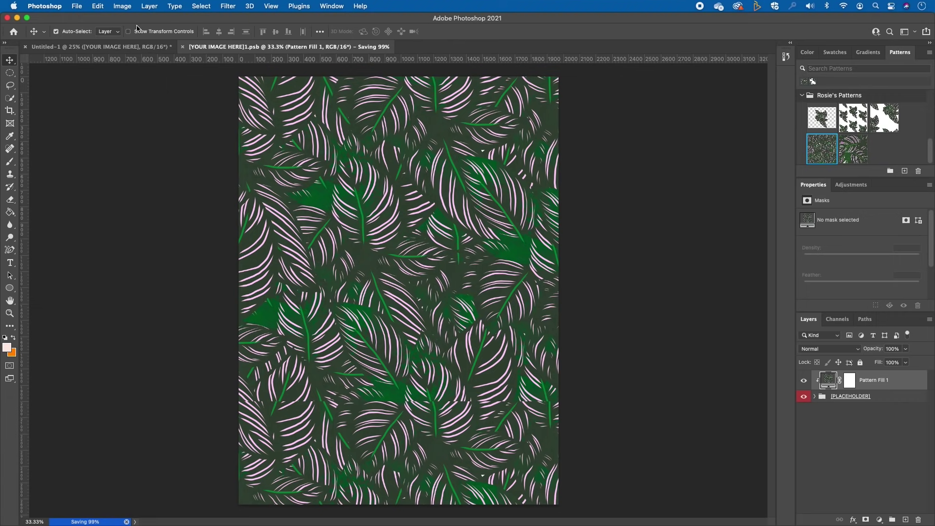
left_click(182, 46)
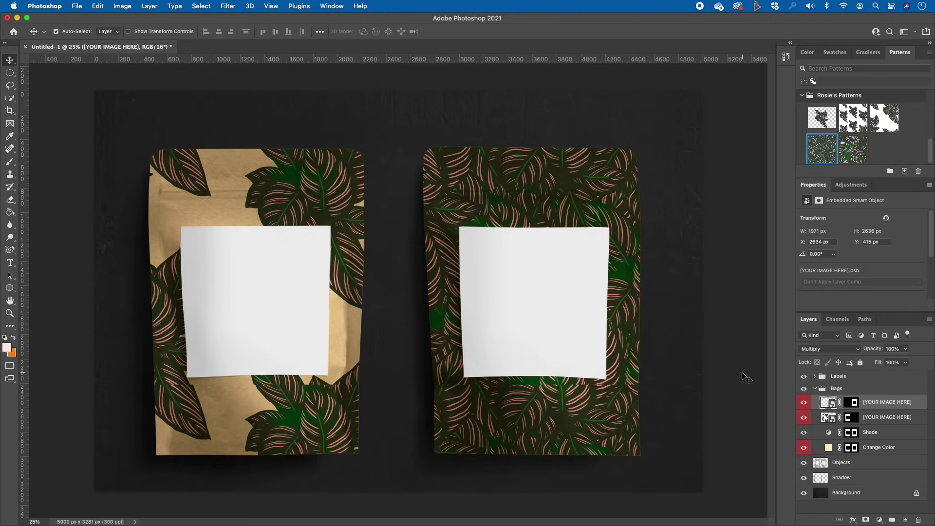
scroll(746, 378, "up", 2)
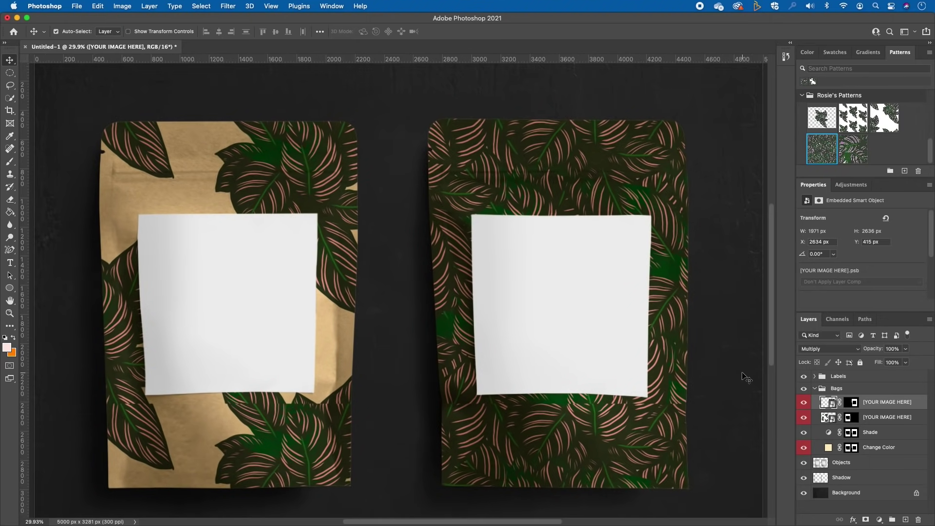
scroll(746, 378, "up", 2)
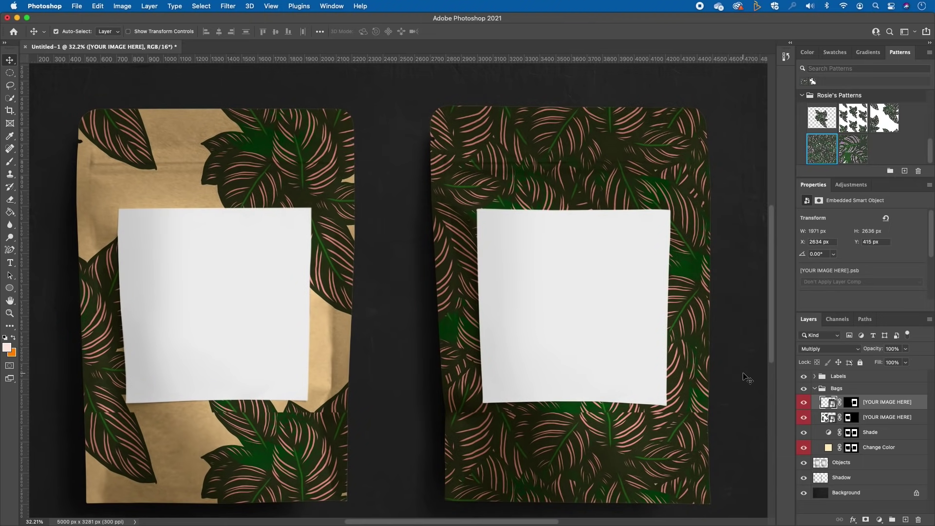
scroll(380, 257, "up", 3)
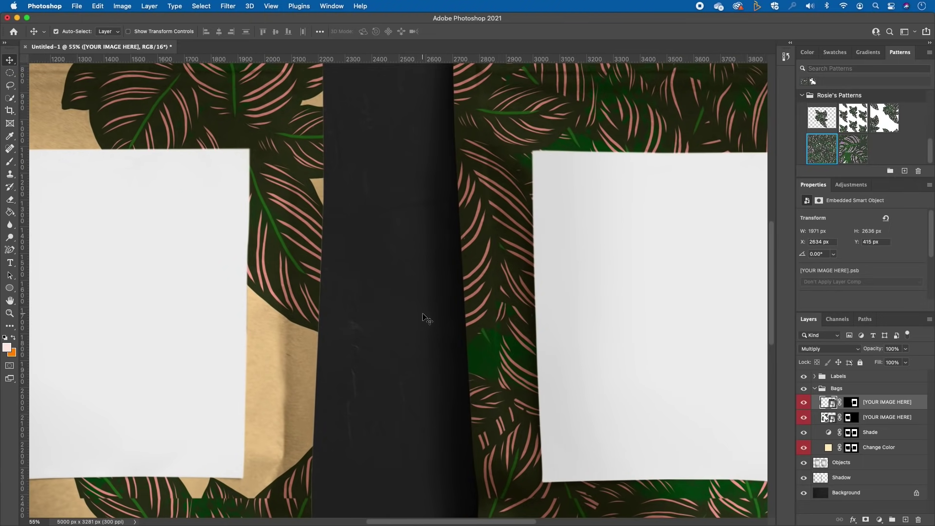
scroll(423, 317, "down", 2)
scroll(423, 316, "down", 4)
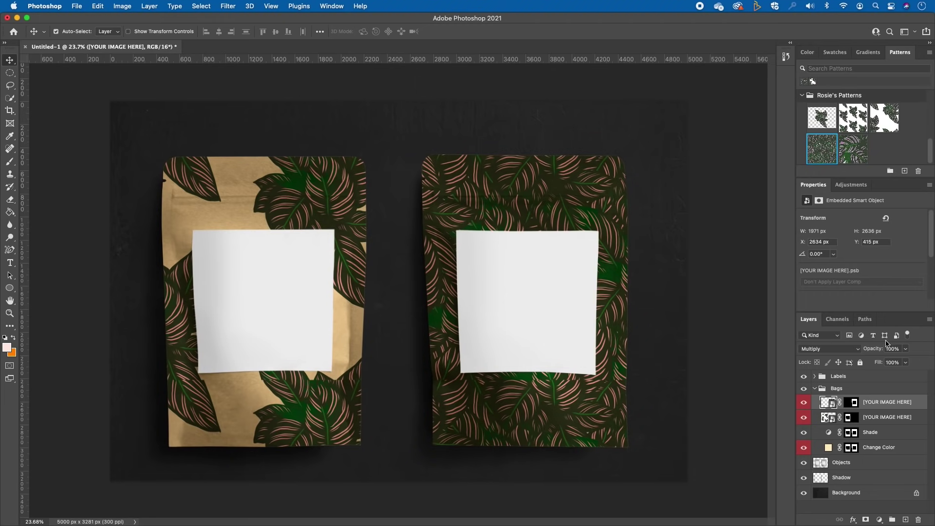
left_click(817, 390)
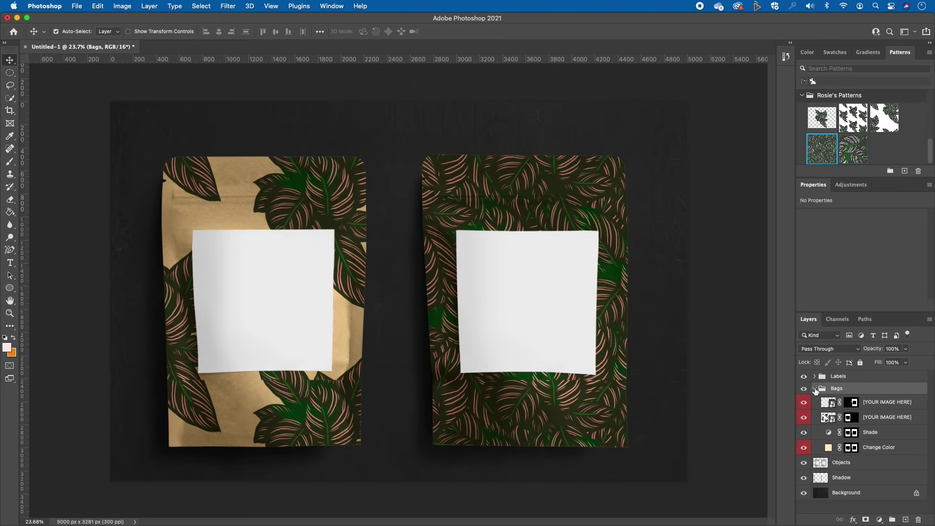
double_click(828, 403)
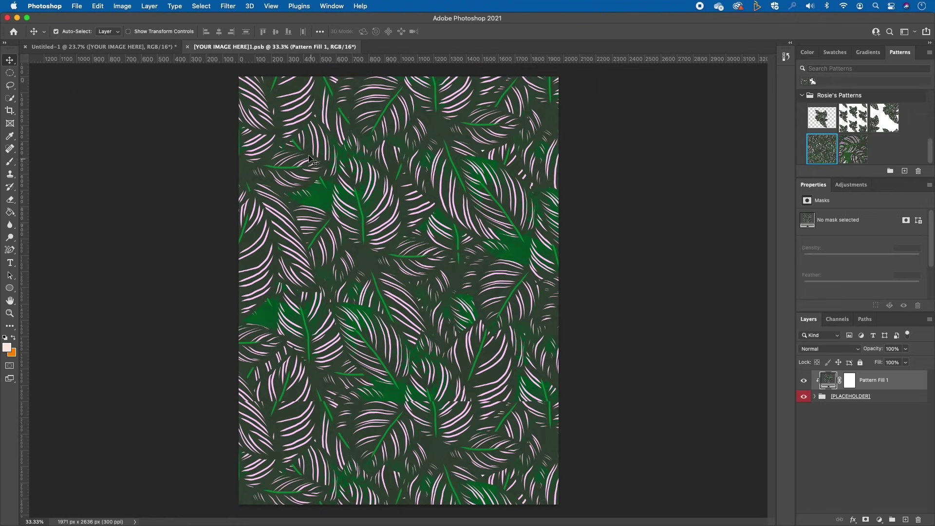
left_click(188, 50)
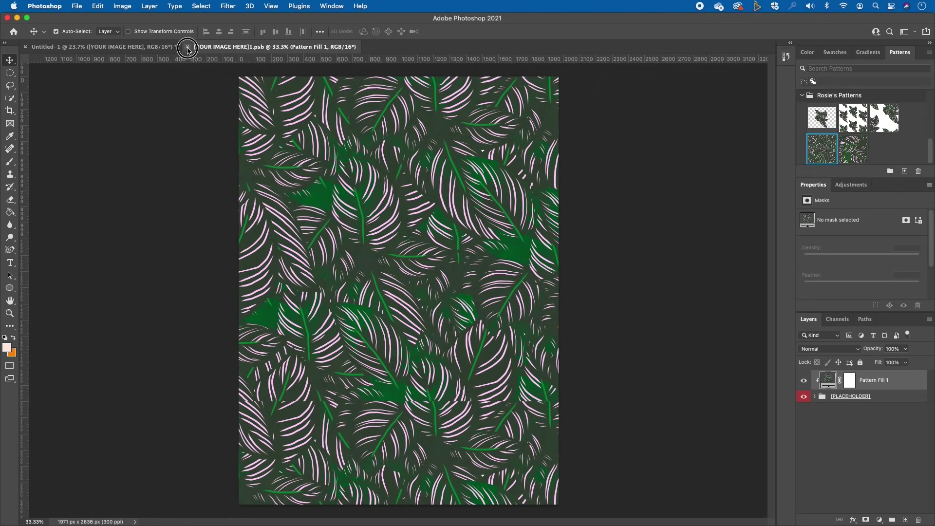